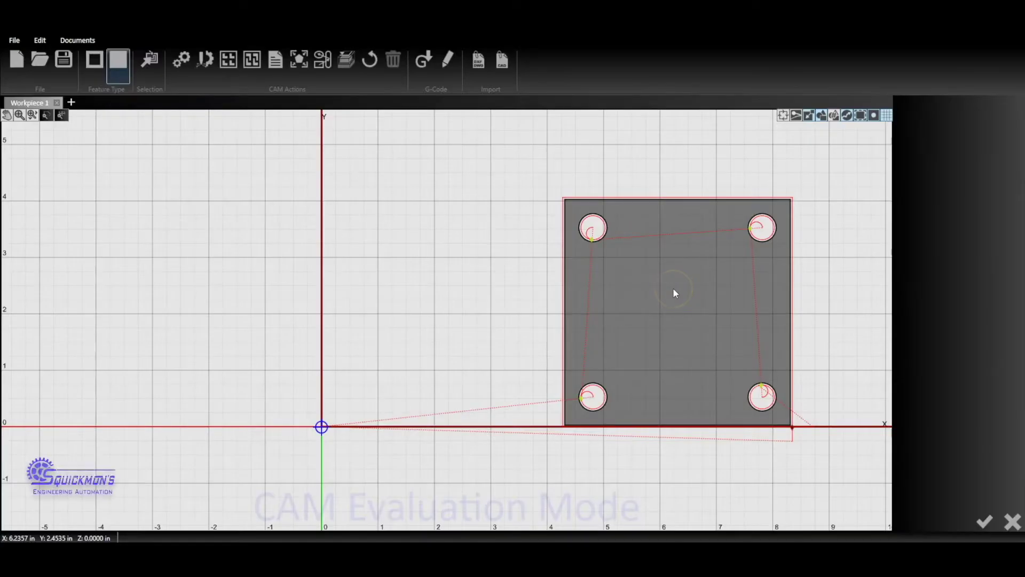
- Zoom to the top-left bolt hole and select its profile to show its 0.11 in, 180° arc lead-in settings
left_click(631, 286)
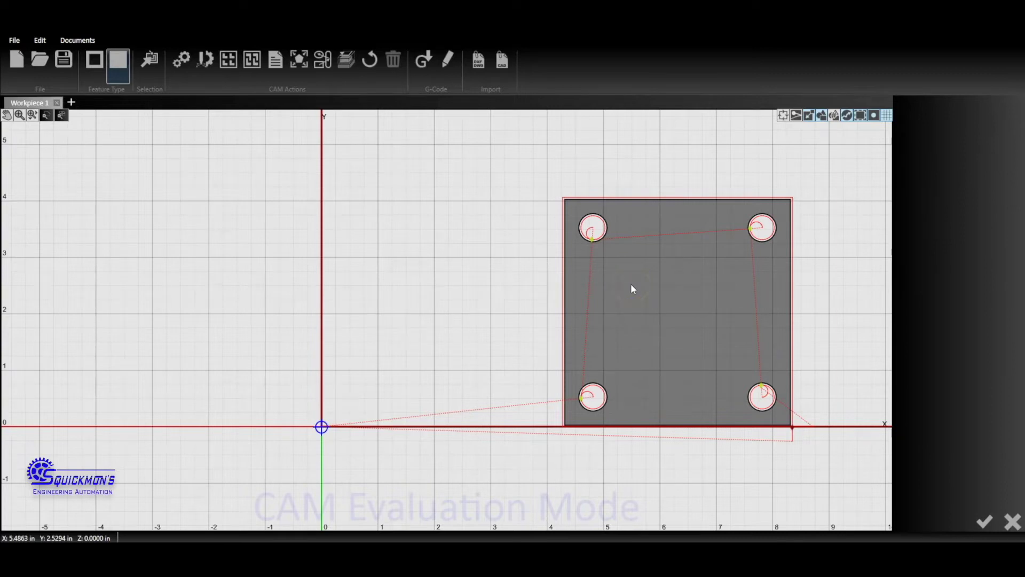
scroll(516, 274, "down", 3)
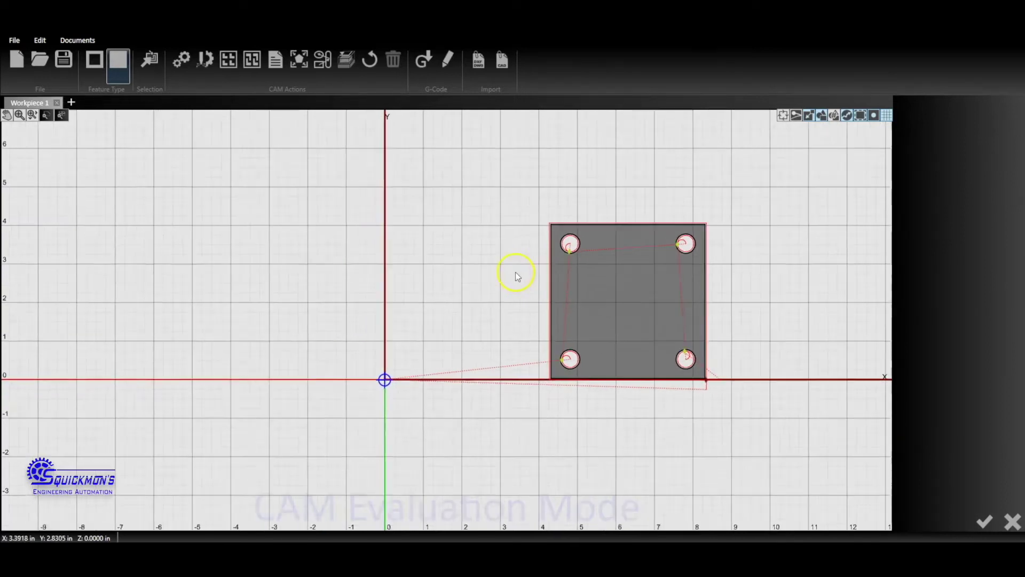
scroll(764, 277, "up", 3)
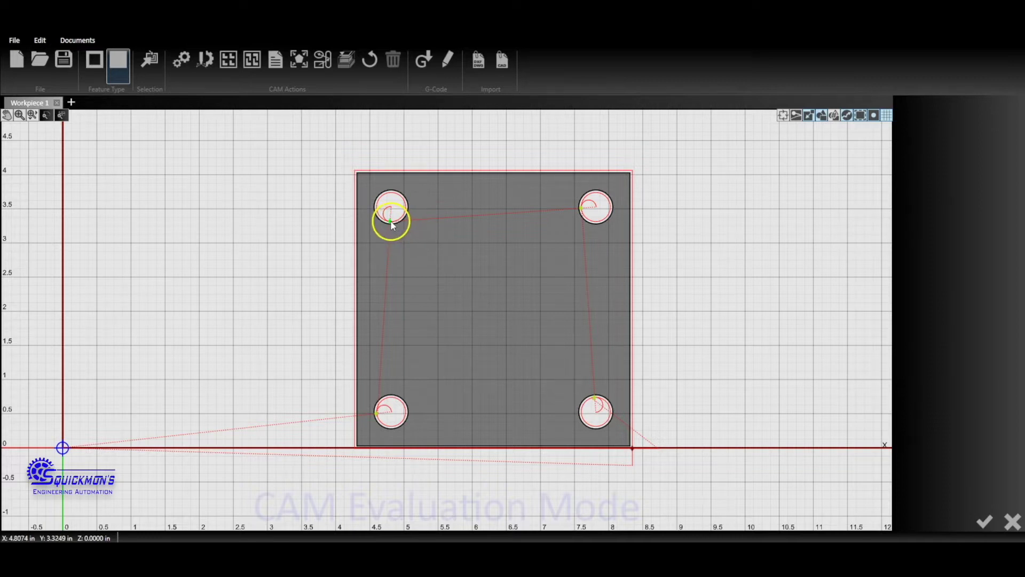
scroll(389, 222, "down", 1)
scroll(389, 223, "up", 8)
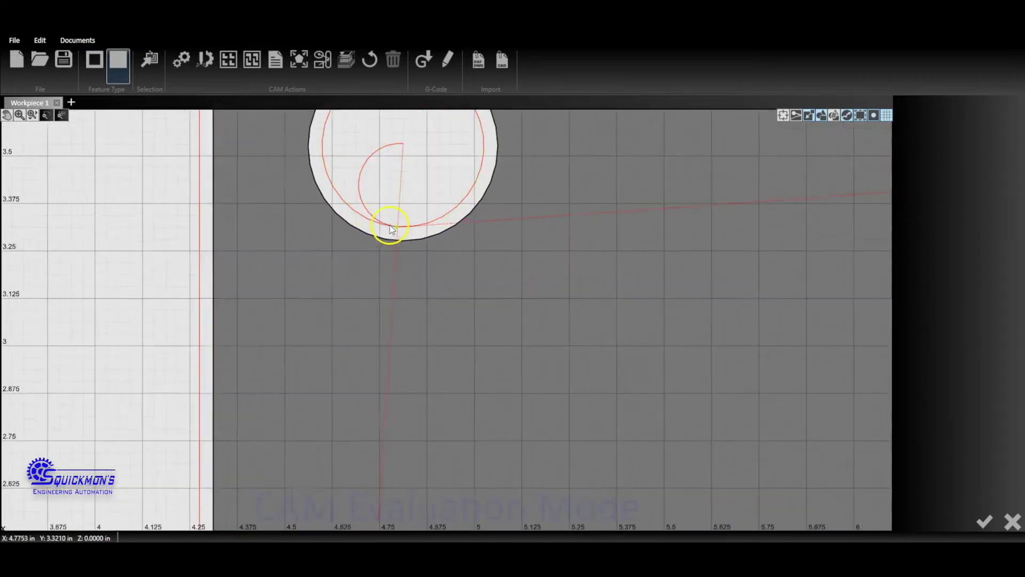
scroll(391, 229, "up", 1)
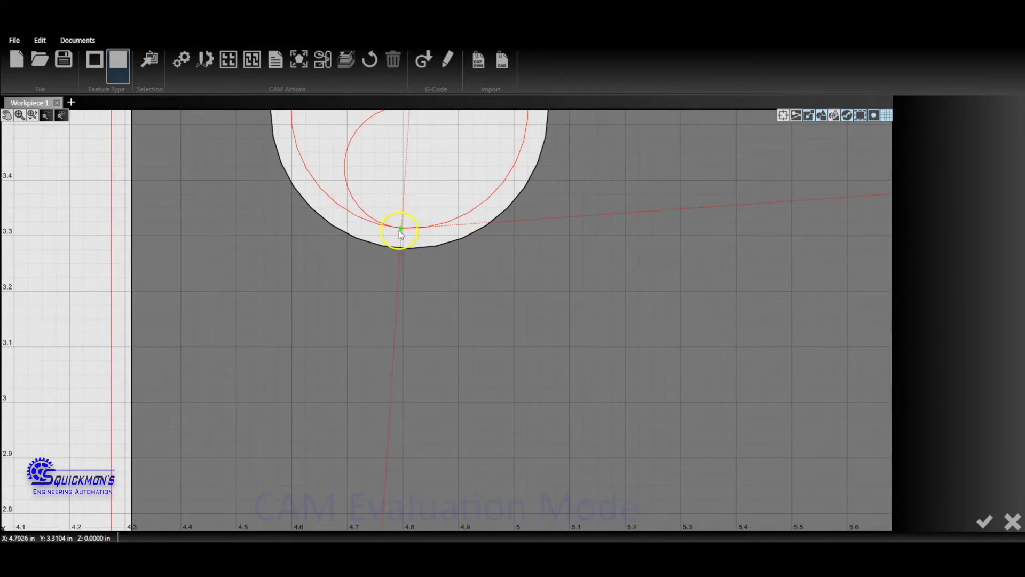
left_click(401, 230)
scroll(411, 240, "down", 4)
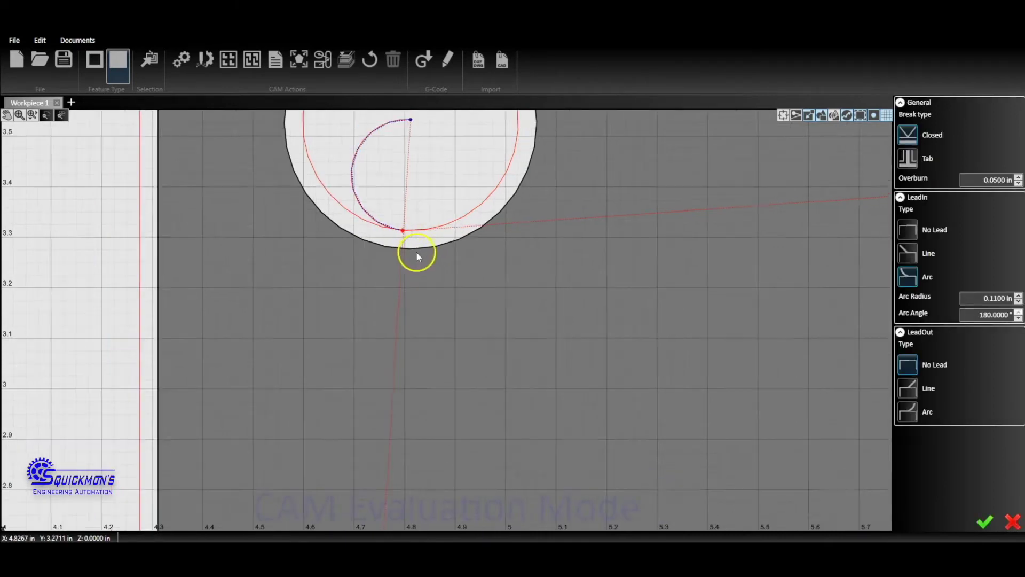
scroll(373, 235, "down", 7)
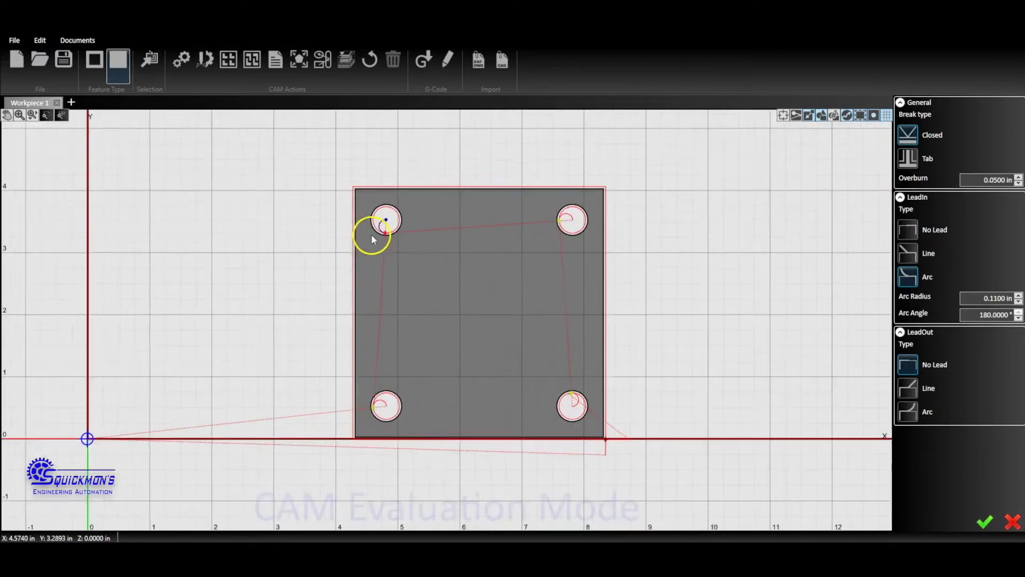
scroll(518, 318, "up", 1)
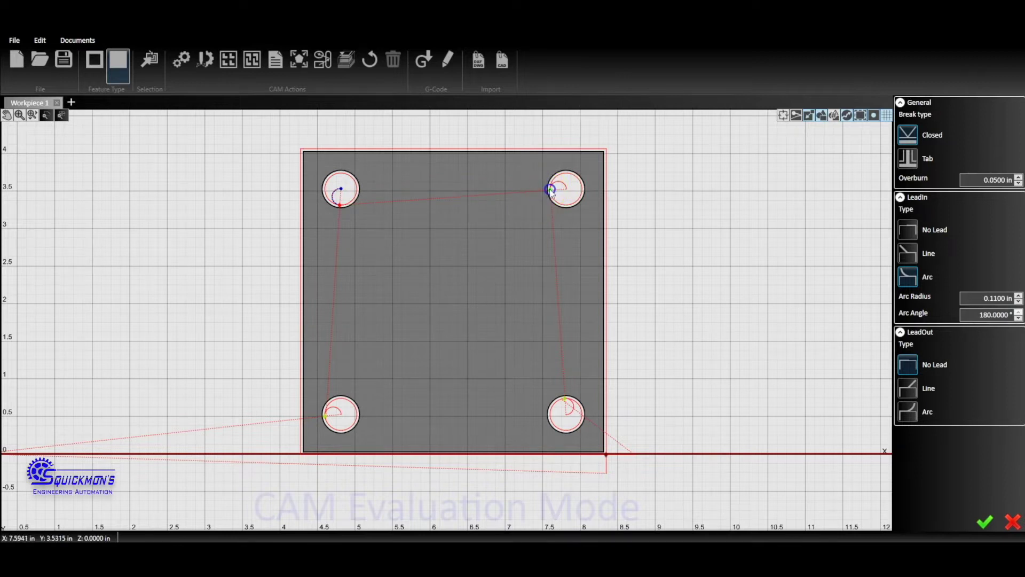
- Change the top-left hole's arc lead-in angle from 180° to 90°
left_click(338, 203)
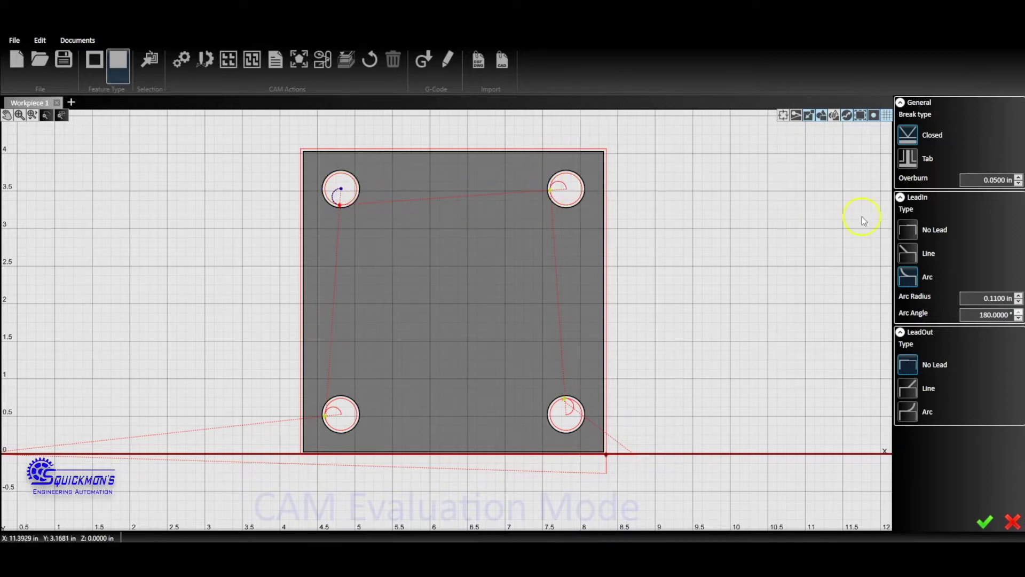
left_click(983, 297)
left_click(973, 315)
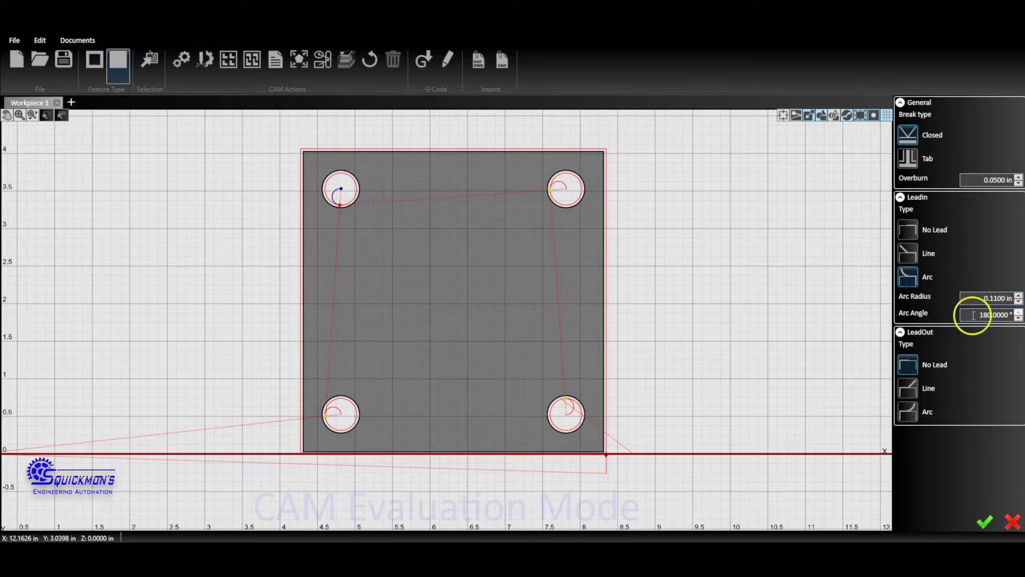
double_click(978, 317)
type("90")
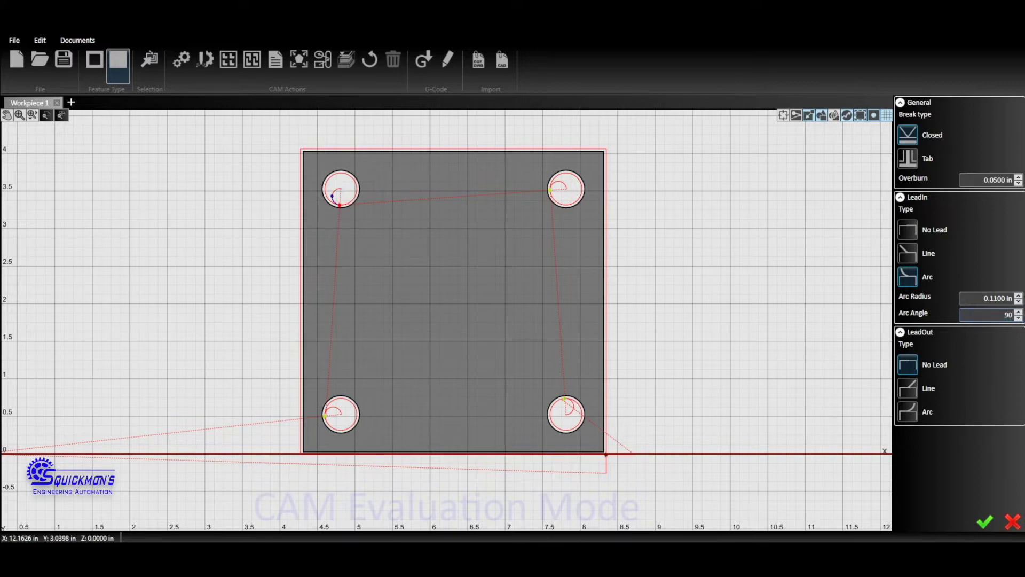
key("Return")
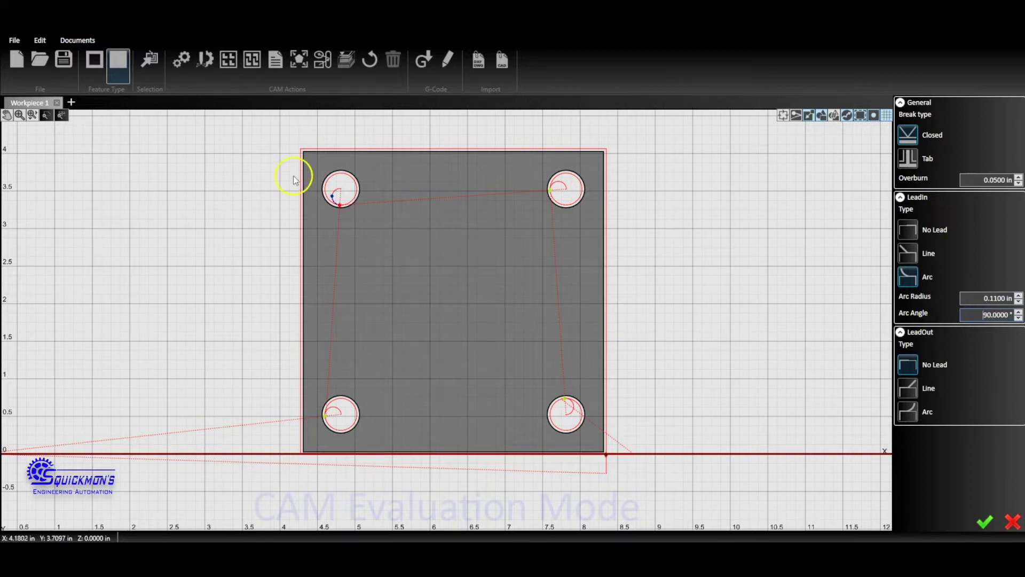
scroll(324, 191, "up", 5)
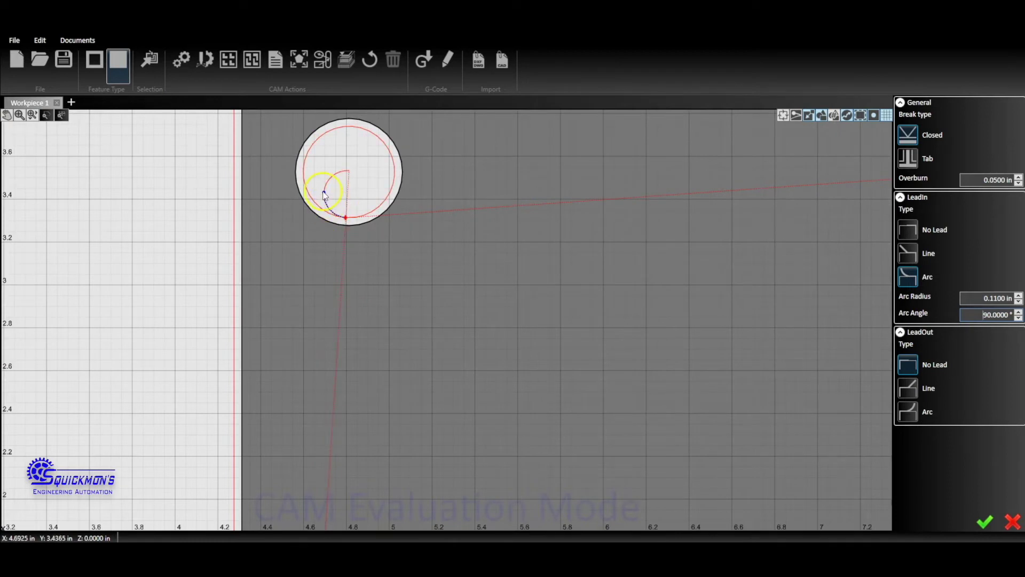
scroll(322, 219, "down", 5)
scroll(327, 211, "up", 5)
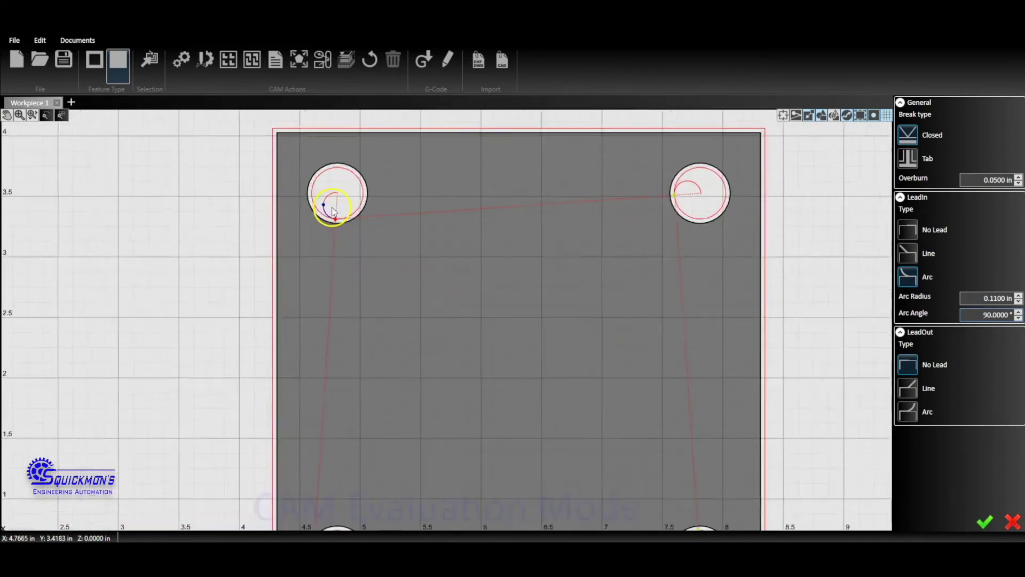
scroll(330, 219, "up", 2)
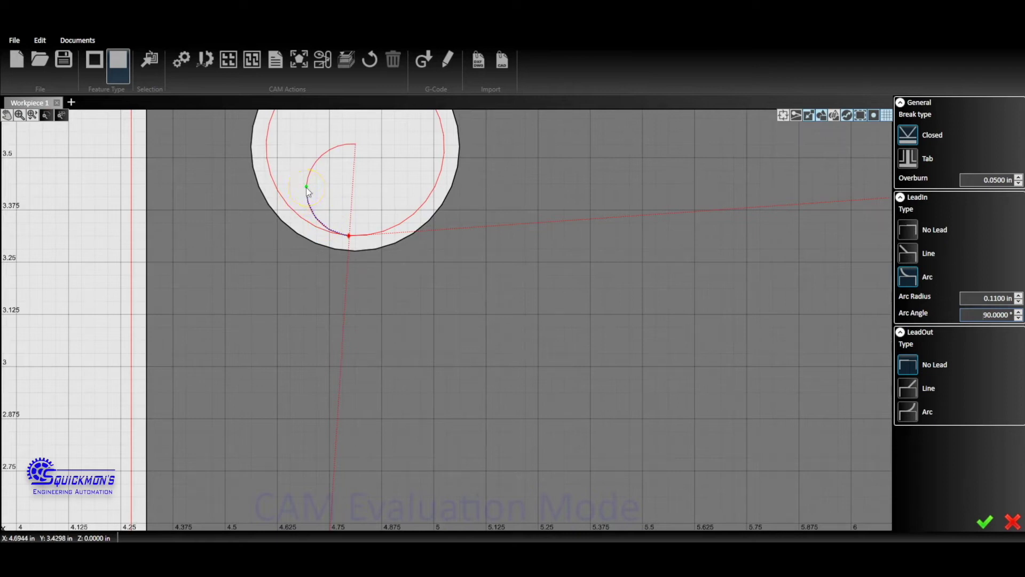
mouse_move(307, 191)
left_mouse_down()
mouse_move(315, 167)
mouse_move(309, 181)
mouse_move(330, 164)
left_mouse_up()
scroll(348, 197, "down", 4)
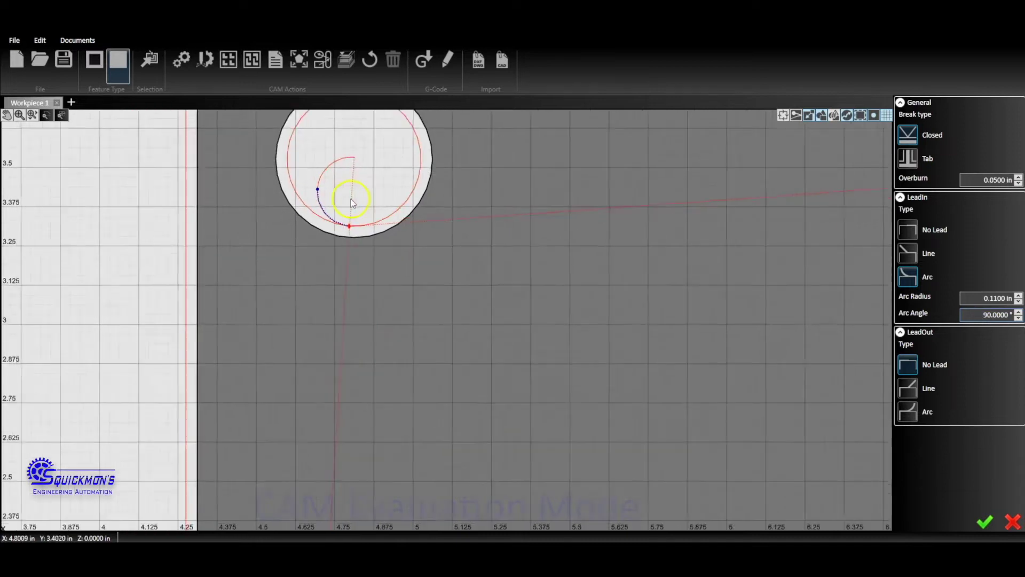
scroll(347, 186, "up", 2)
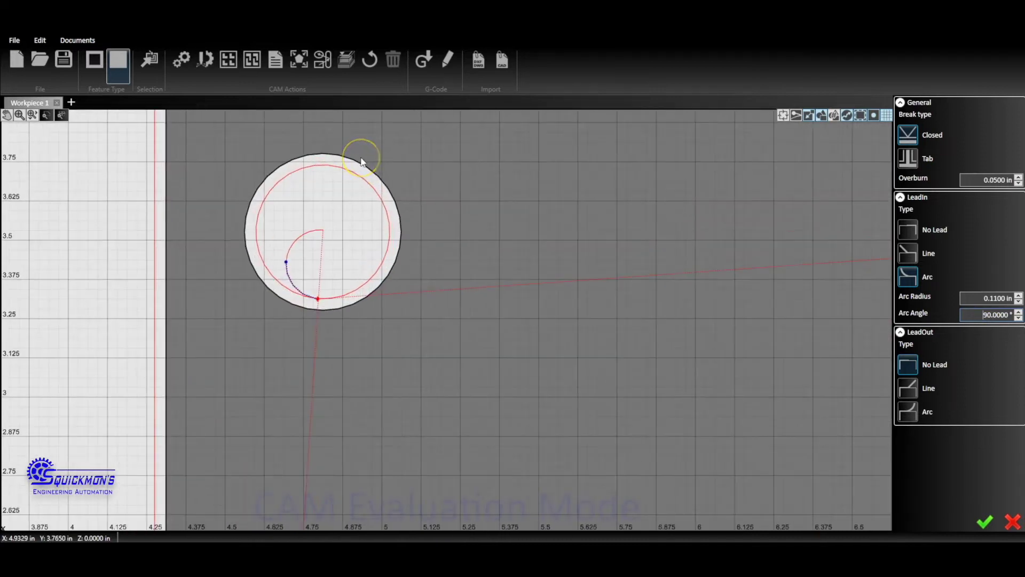
scroll(339, 287, "up", 1)
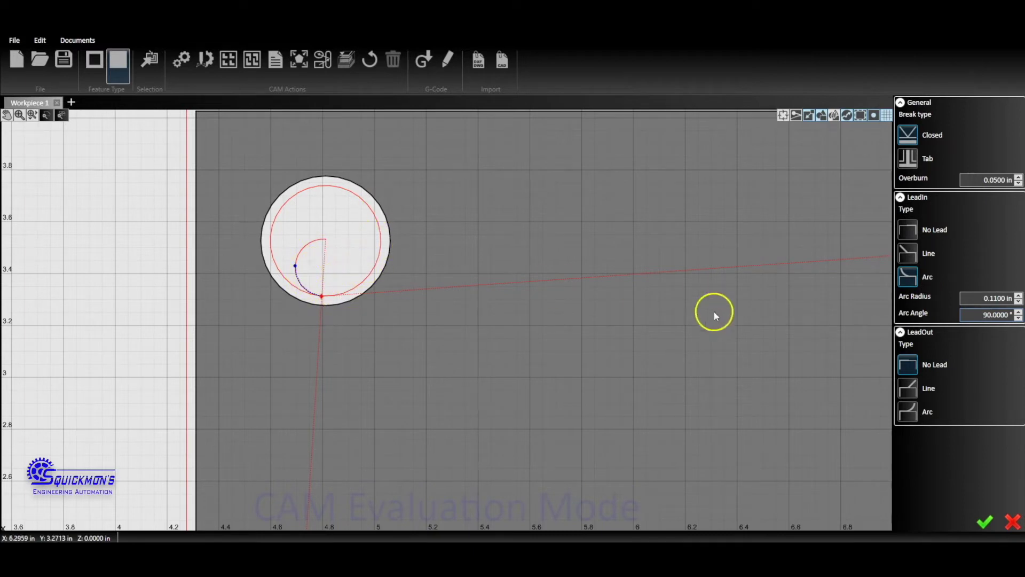
- Set the top-left hole's arc lead-in back to 0.11 in radius and 180° angle
left_click(985, 297)
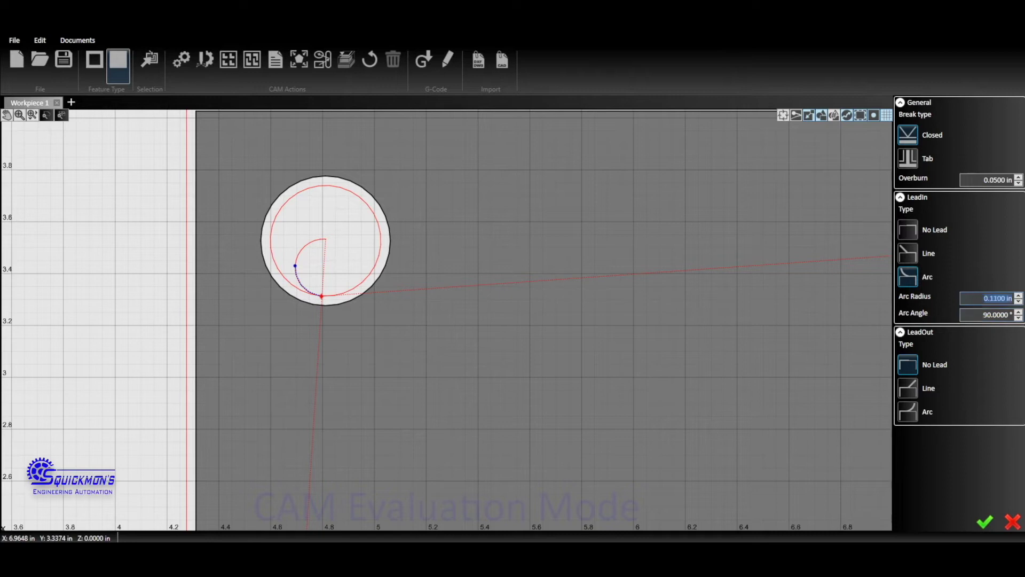
type(".06")
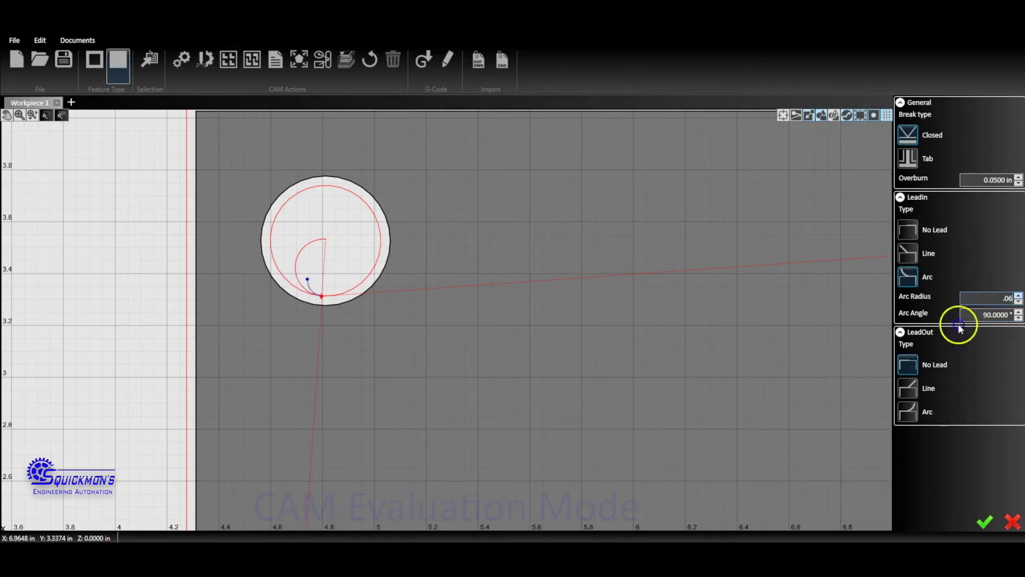
scroll(624, 357, "down", 1)
scroll(327, 293, "up", 5)
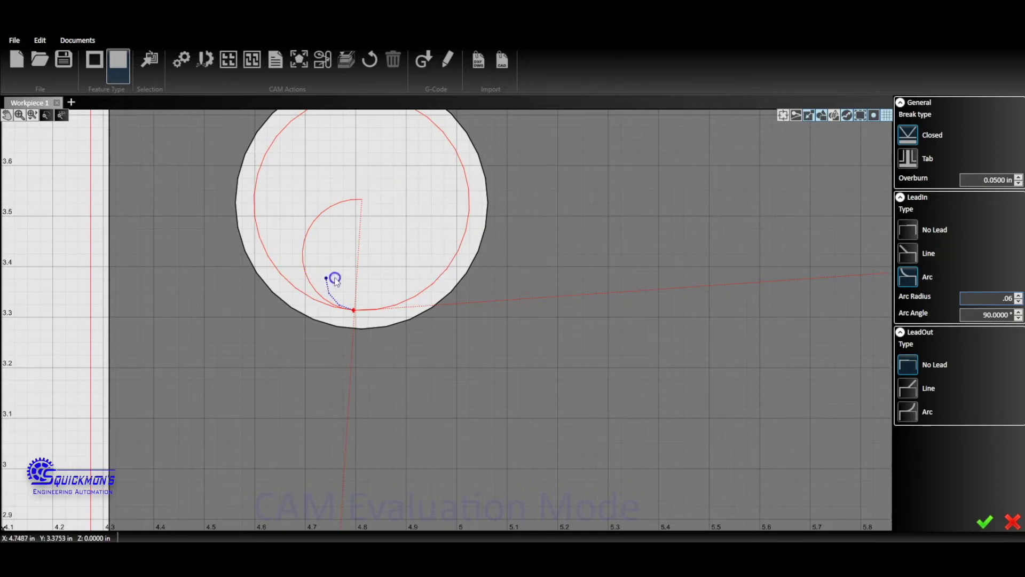
scroll(346, 304, "down", 1)
scroll(347, 305, "down", 1)
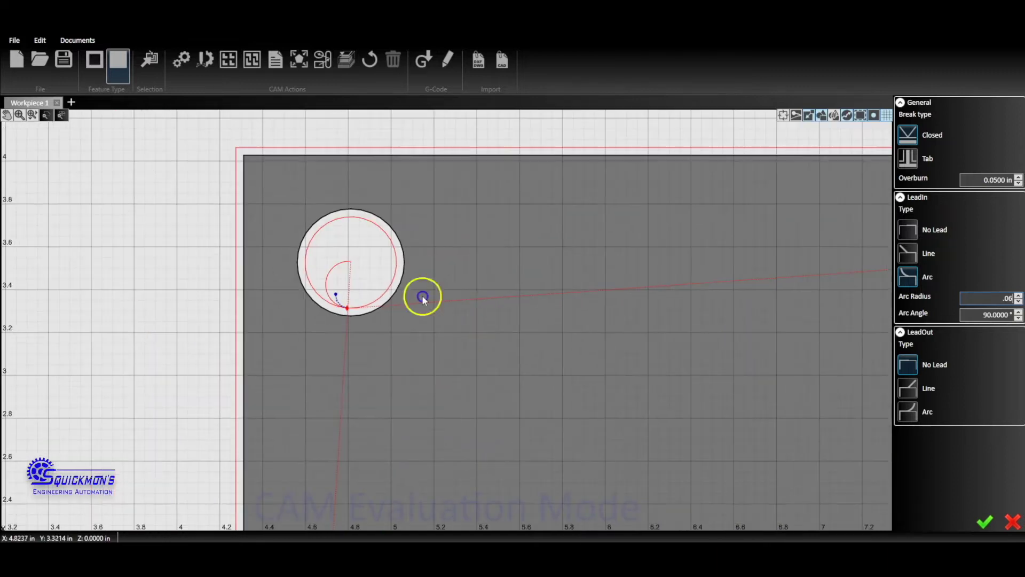
double_click(975, 296)
type(".11")
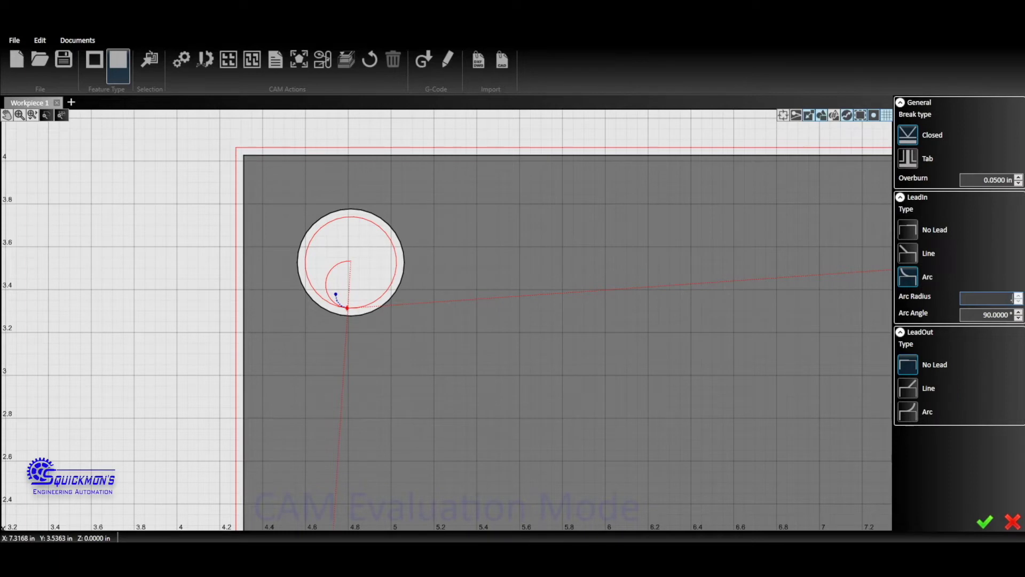
double_click(982, 315)
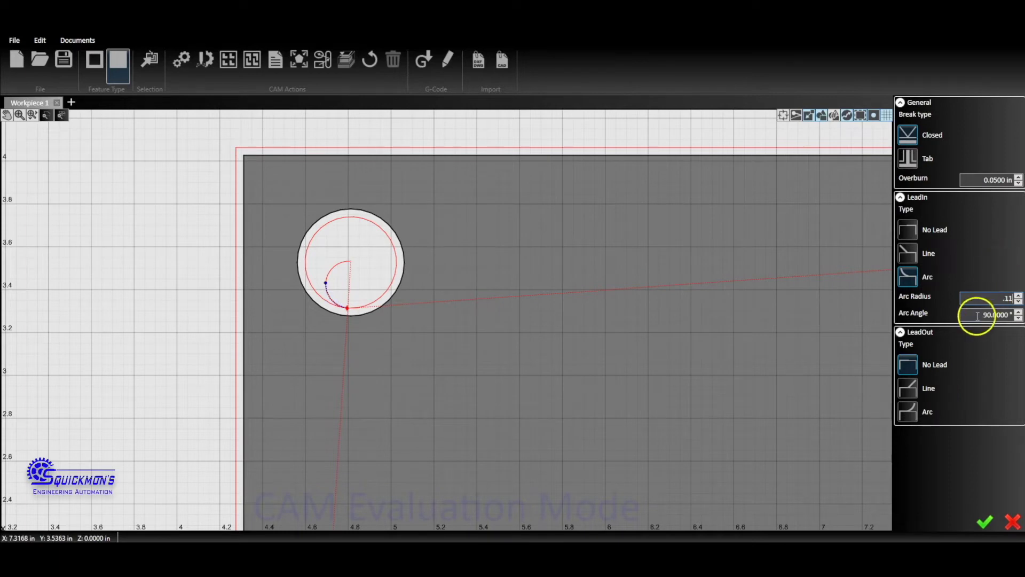
type("180")
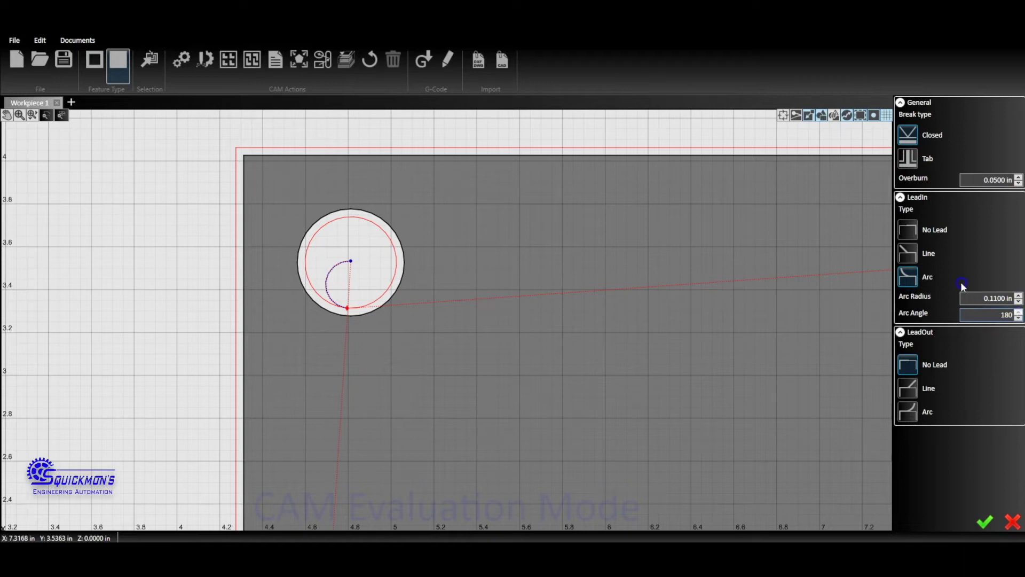
- Switch the top-left hole's lead-in to a straight line 0.25 in long
left_click(912, 257)
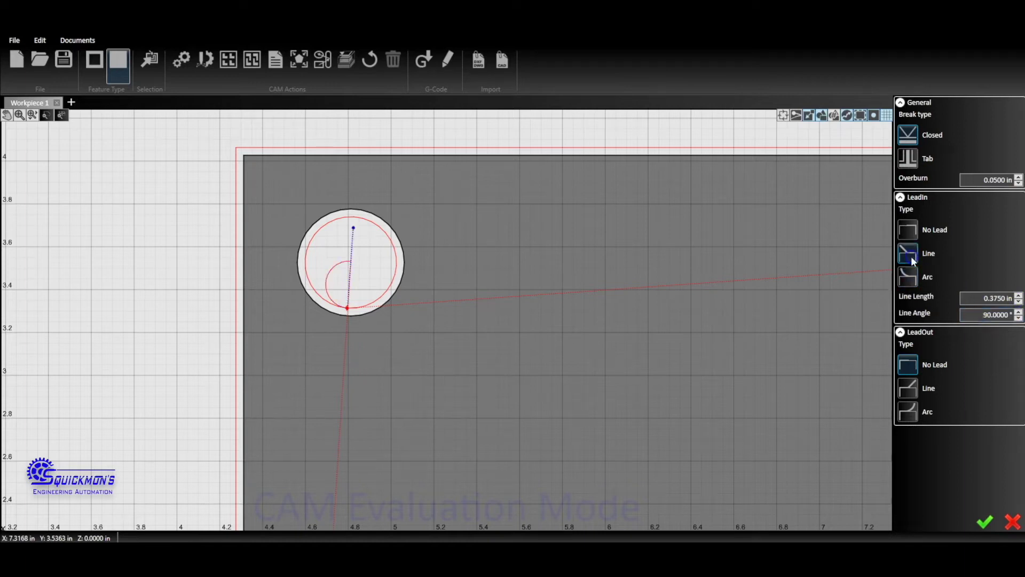
left_click(980, 315)
left_click(970, 299)
type(".25")
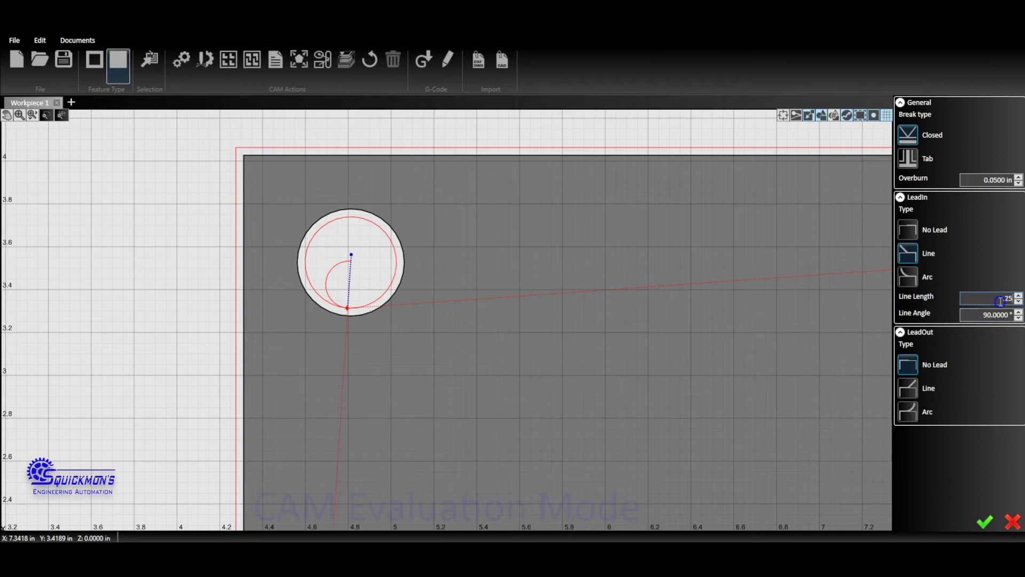
left_click(565, 336)
scroll(373, 299, "down", 2)
scroll(356, 271, "up", 3)
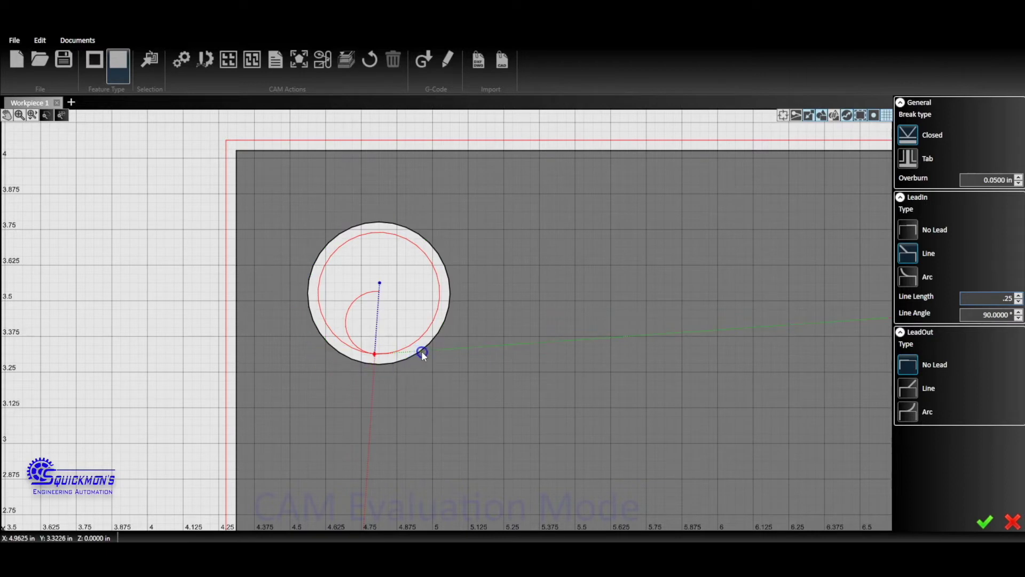
- Reselect the hole's contour, keep the Line lead-in, and reduce its length to 0.22 in
left_click(400, 331)
left_click(430, 240)
left_click(965, 247)
left_click(1018, 302)
left_click(1018, 301)
left_click(1018, 301)
scroll(585, 361, "down", 1)
scroll(387, 279, "down", 3)
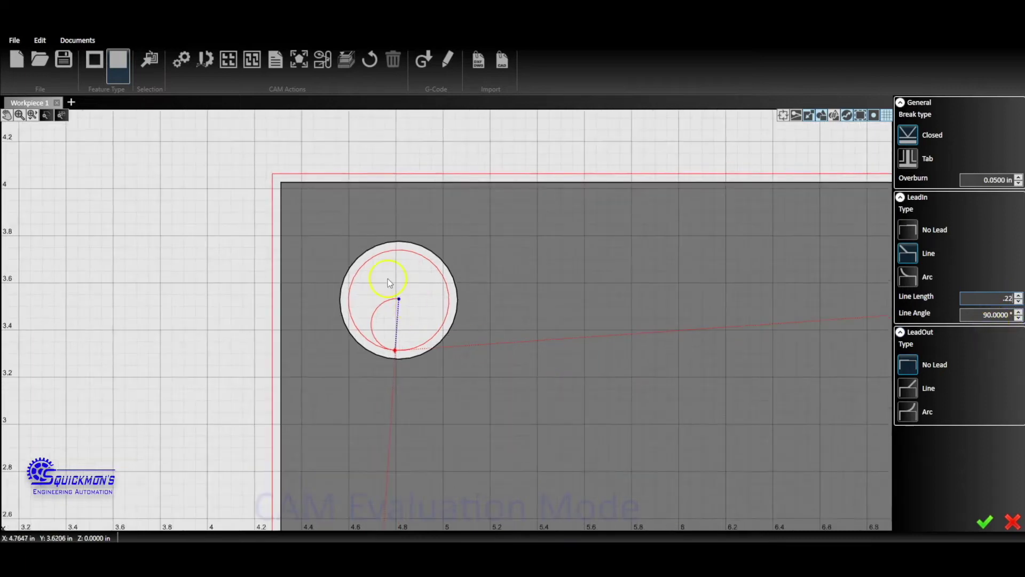
scroll(374, 305, "down", 2)
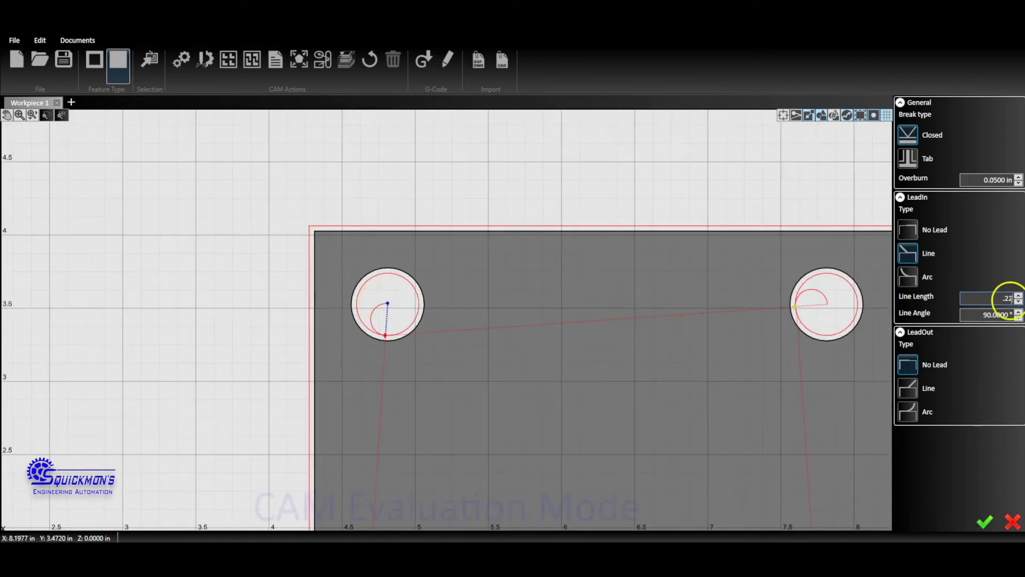
scroll(495, 244, "down", 1)
scroll(496, 244, "down", 2)
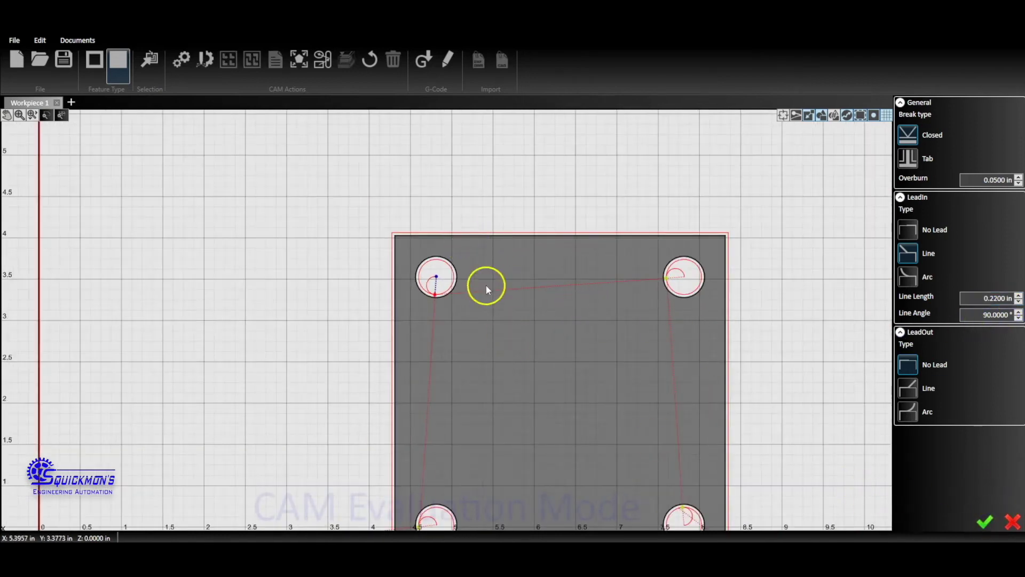
- Select the top-left hole's break and set its lead-in to No Lead
scroll(485, 284, "down", 2)
scroll(485, 284, "up", 5)
left_click(463, 283)
scroll(463, 283, "down", 2)
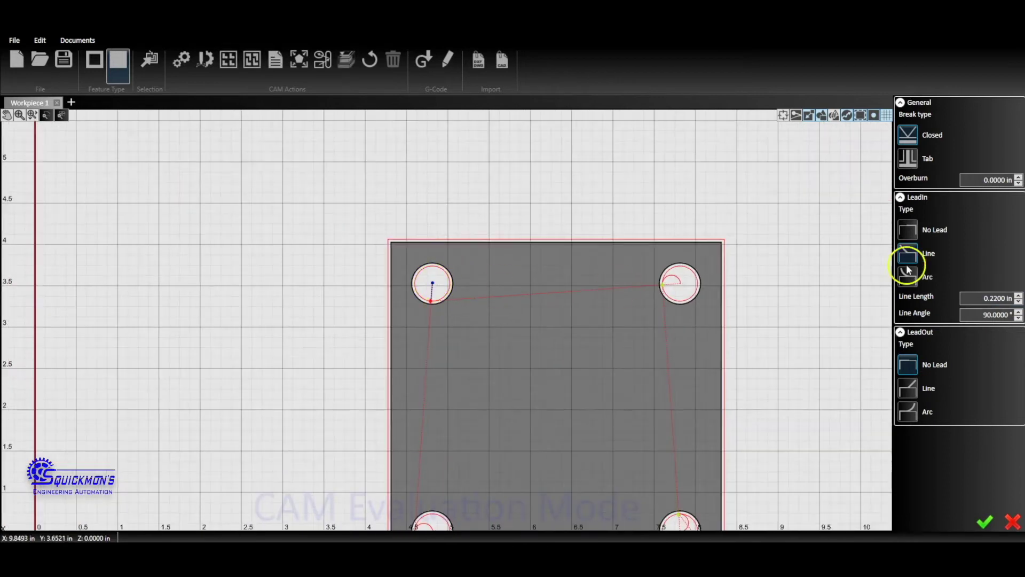
left_click(914, 229)
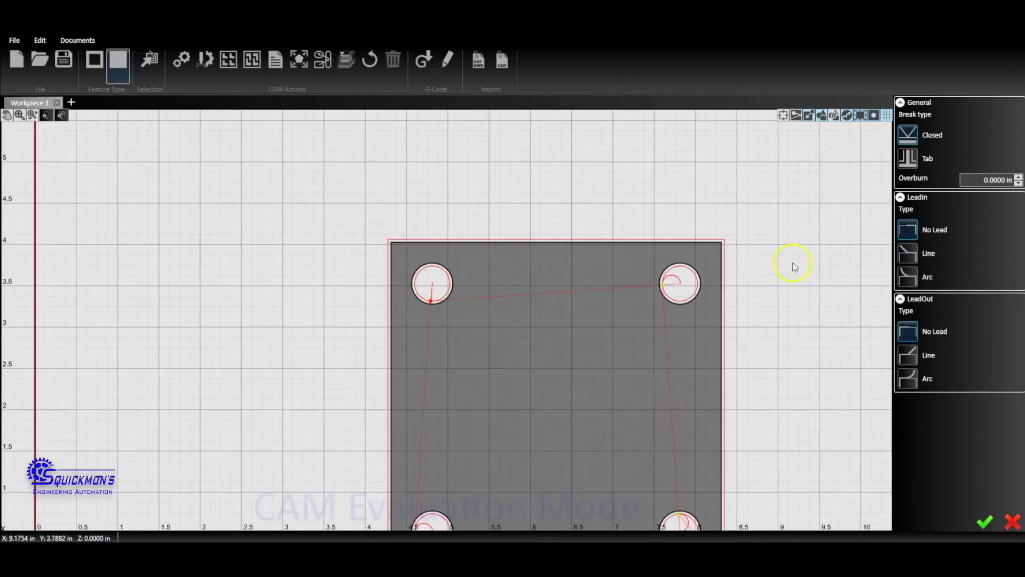
scroll(674, 281, "down", 2)
scroll(679, 282, "up", 3)
- Switch the lead-in back to a 0.11 in radius, 180° arc and open the Selection break-group list
scroll(403, 314, "down", 1)
left_click(908, 278)
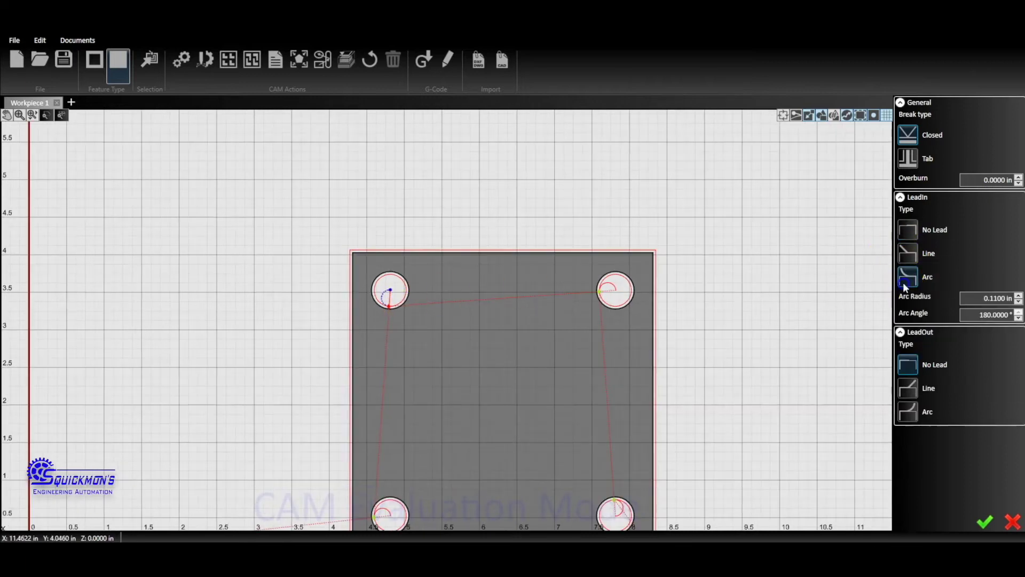
scroll(618, 309, "up", 1)
scroll(599, 297, "down", 3)
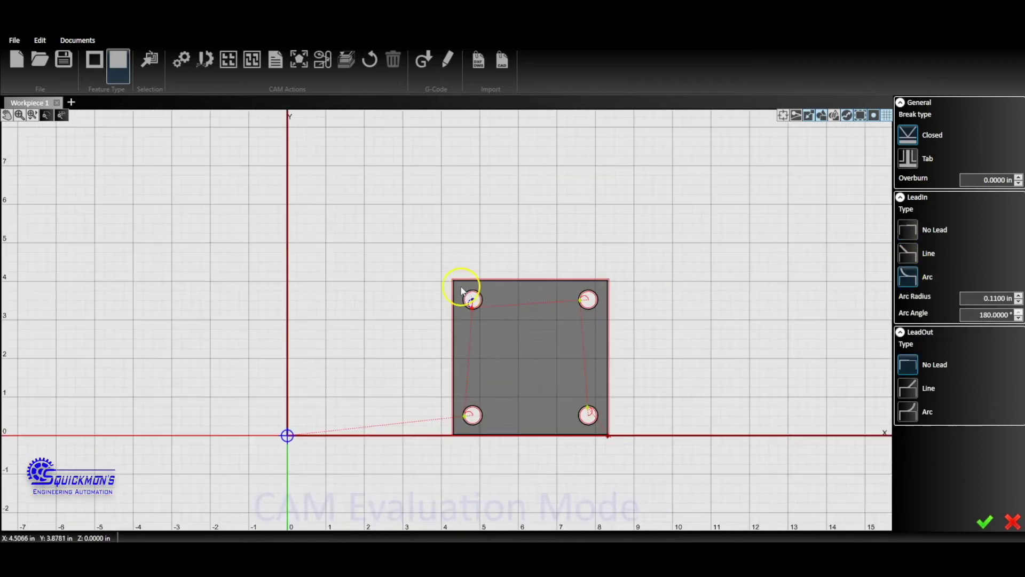
scroll(469, 296, "up", 2)
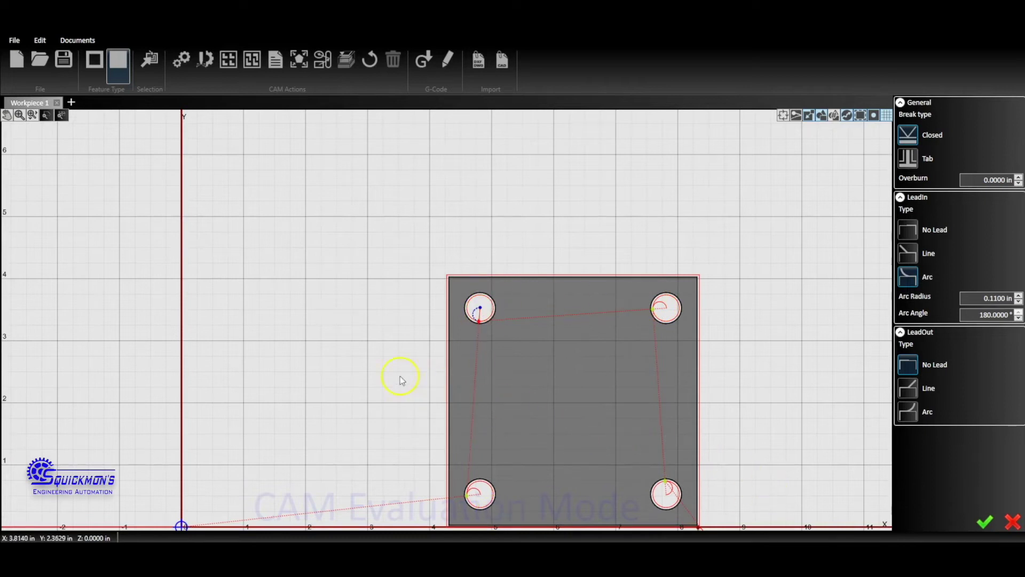
scroll(493, 367, "down", 1)
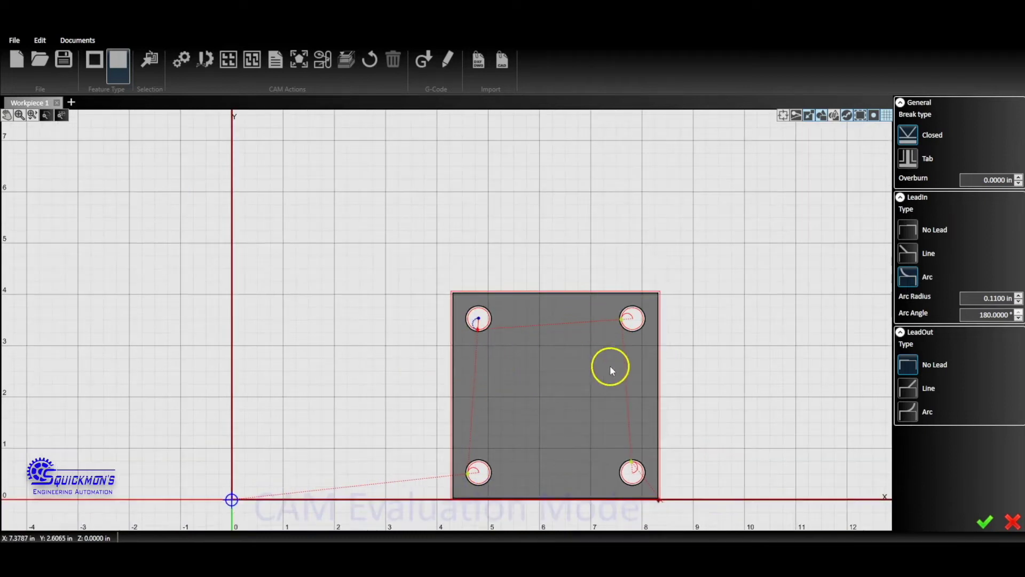
scroll(610, 365, "down", 1)
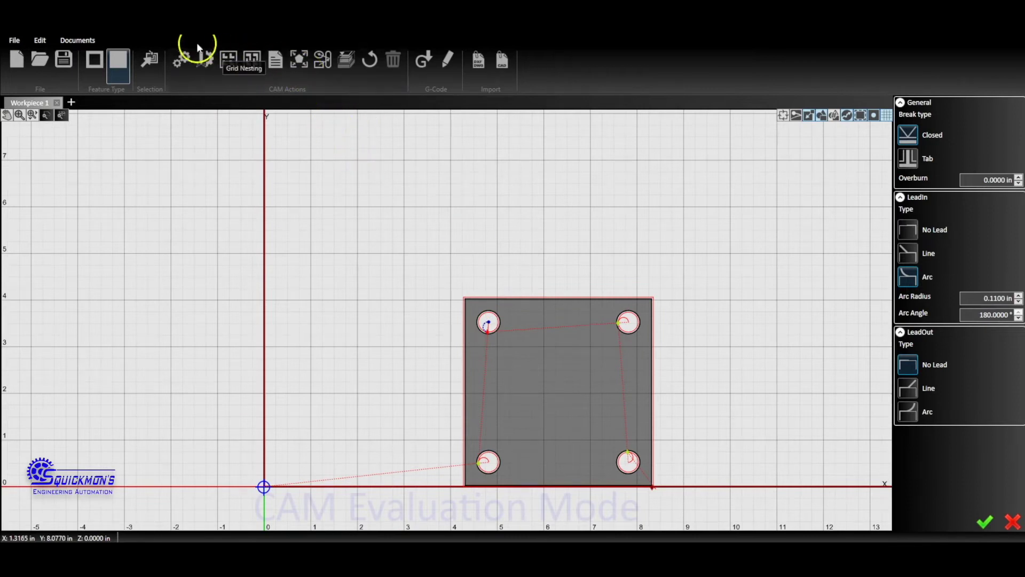
left_click(151, 60)
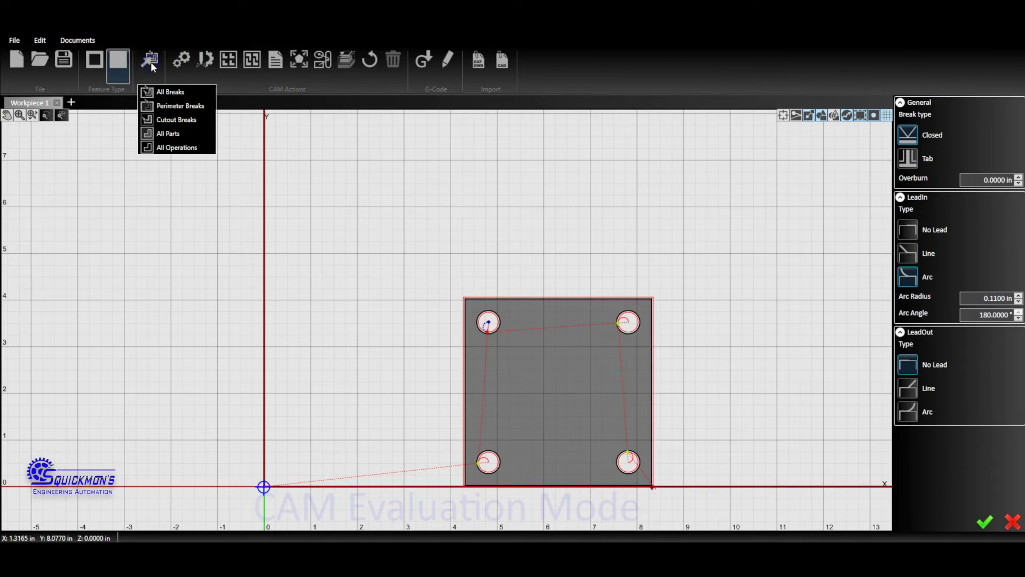
- Select all Cutout Breaks and set their 0.11 in arc lead-in angle to 90°
left_click(179, 121)
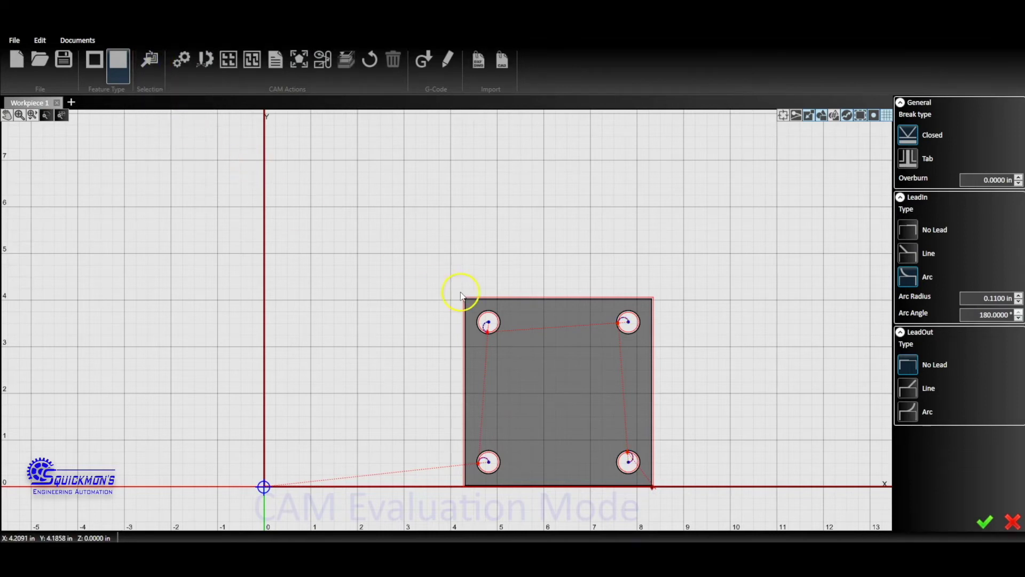
scroll(530, 313, "down", 2)
scroll(588, 339, "up", 1)
scroll(649, 378, "up", 1)
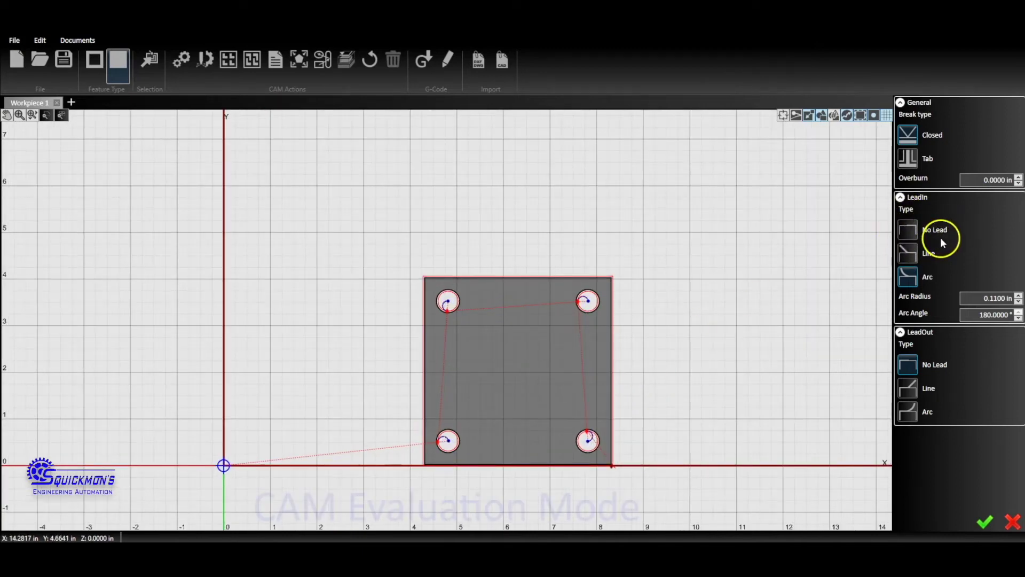
left_click(440, 310)
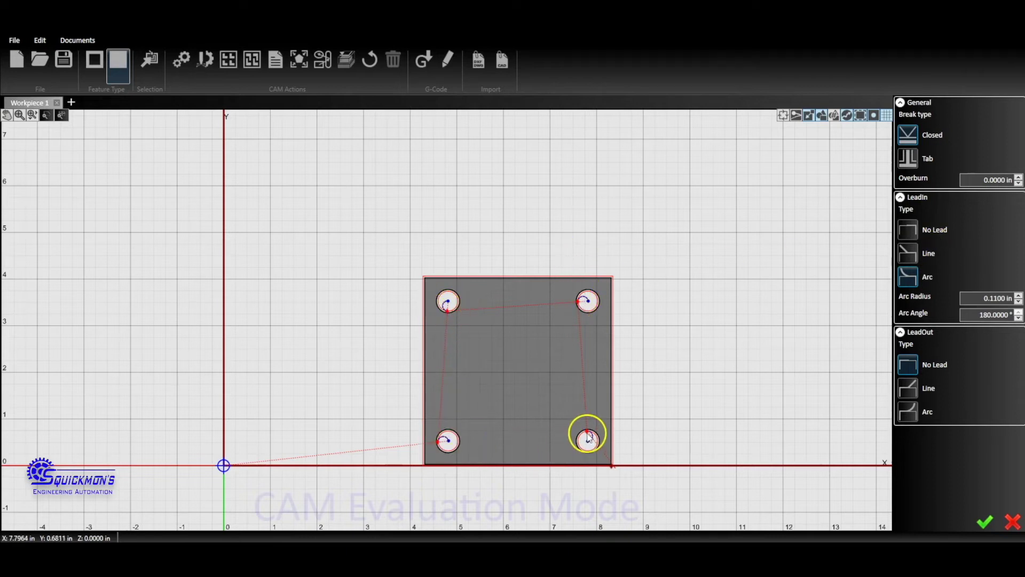
left_click(982, 298)
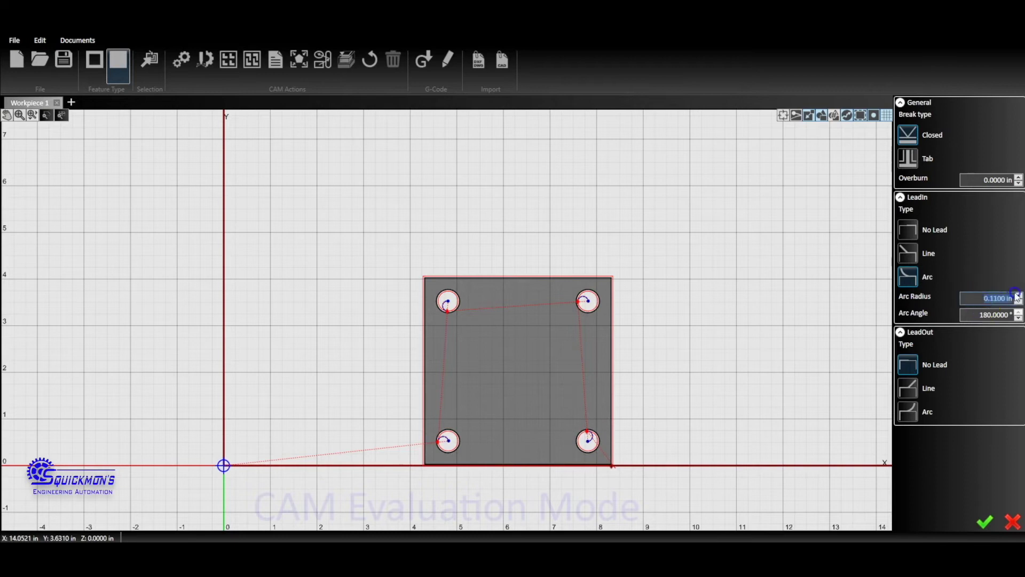
left_click(982, 315)
type("90")
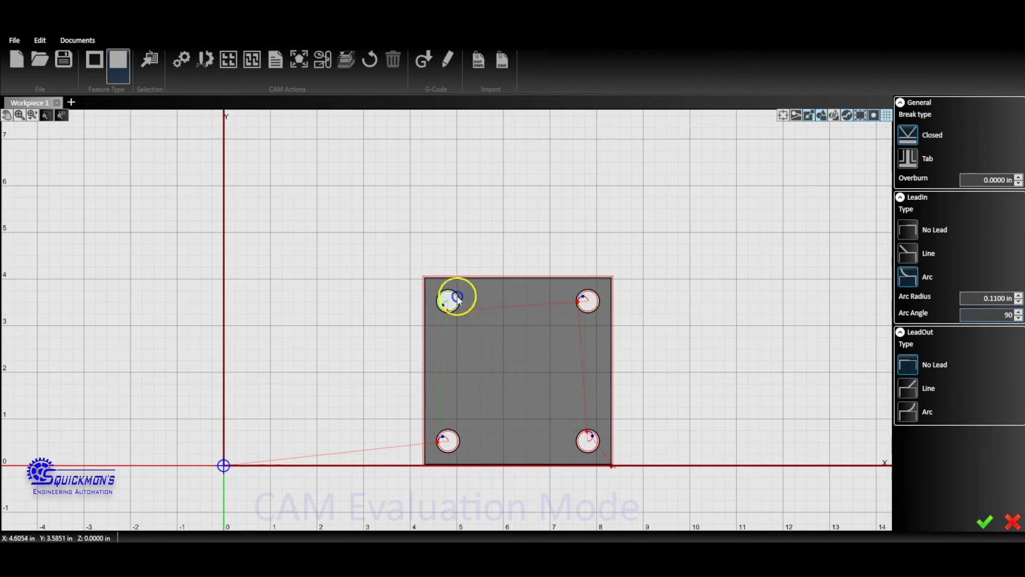
- Relocate the top-right hole's cut start point to the top of its circle
scroll(591, 330, "down", 2)
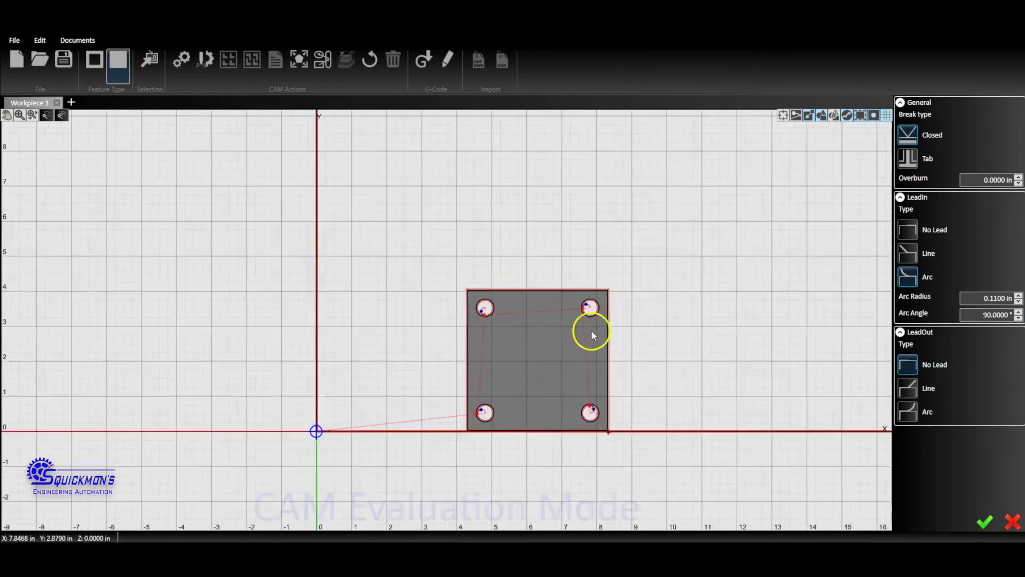
scroll(562, 325, "up", 2)
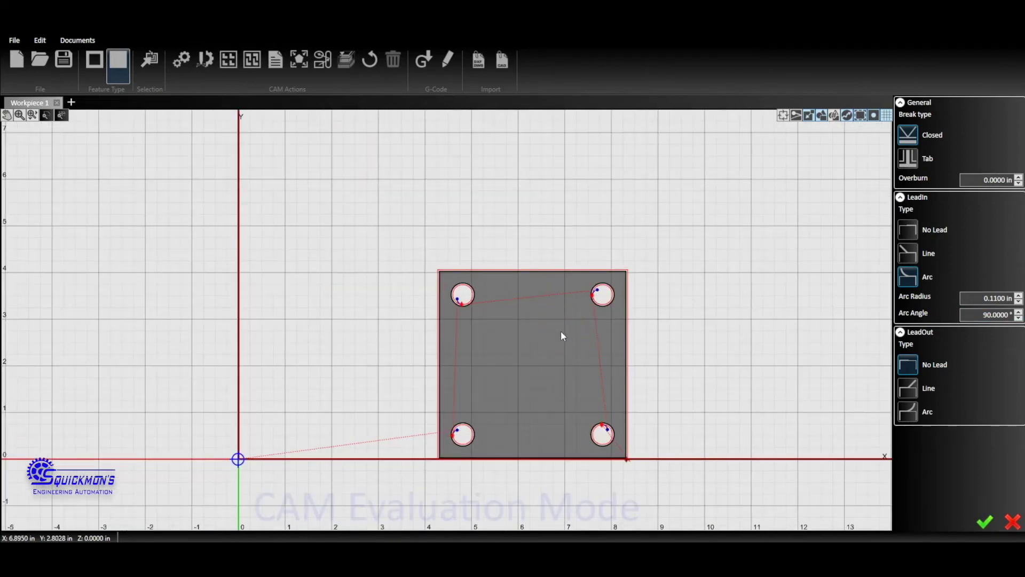
scroll(560, 331, "down", 1)
scroll(598, 278, "up", 5)
left_click(571, 331)
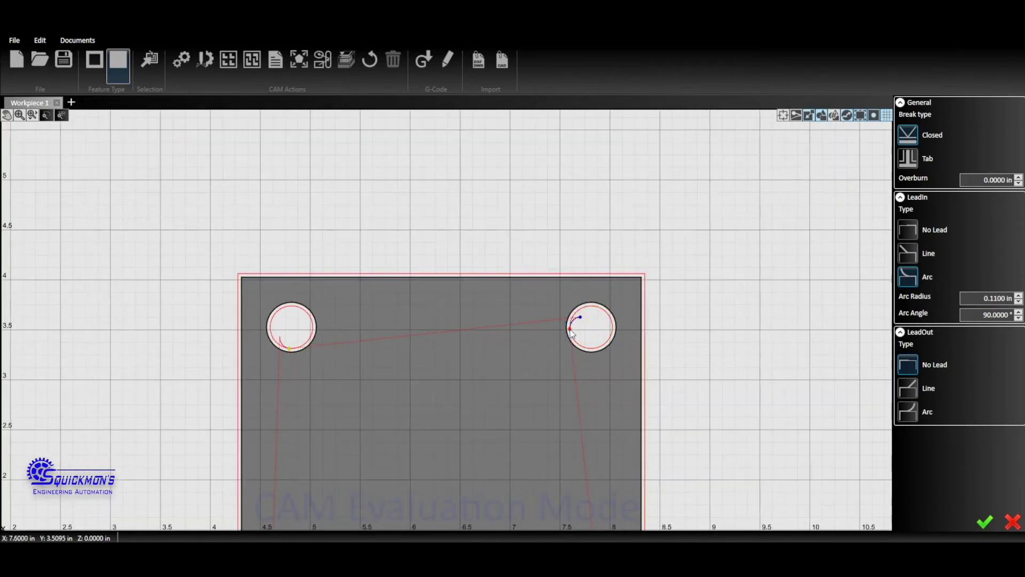
left_click(611, 347)
left_click(603, 308)
scroll(675, 315, "down", 3)
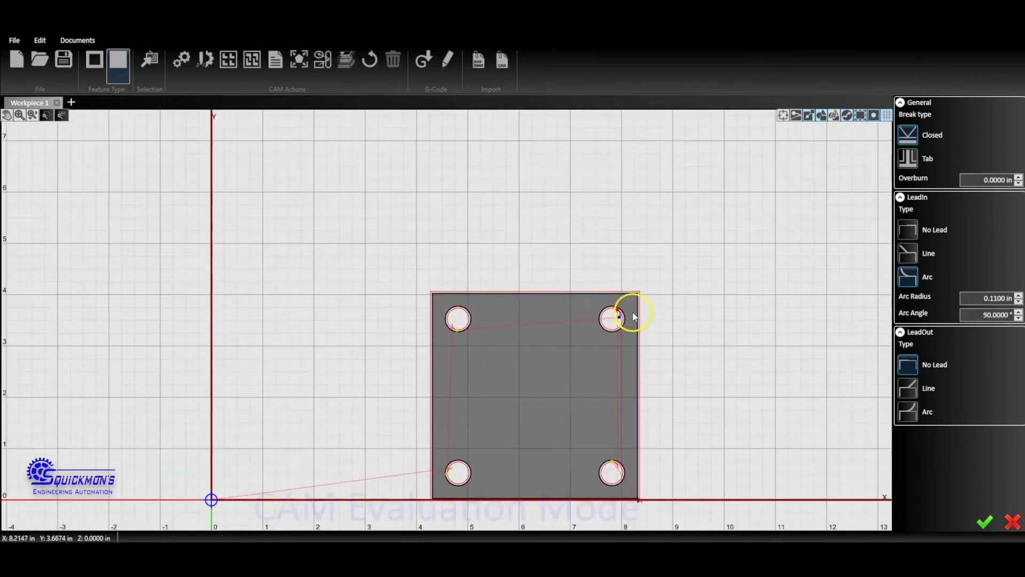
scroll(628, 313, "up", 3)
scroll(615, 314, "down", 4)
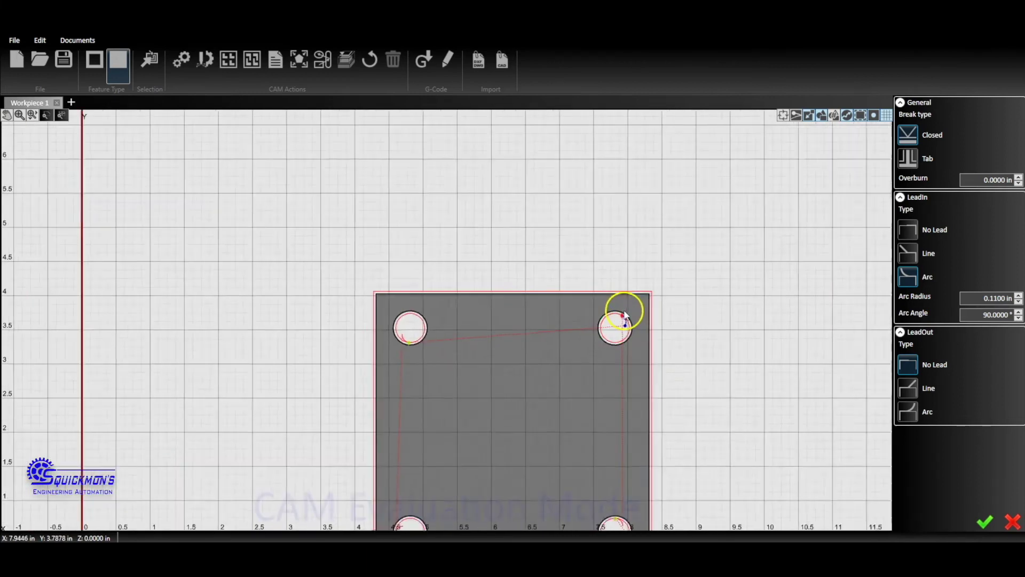
scroll(644, 487, "up", 4)
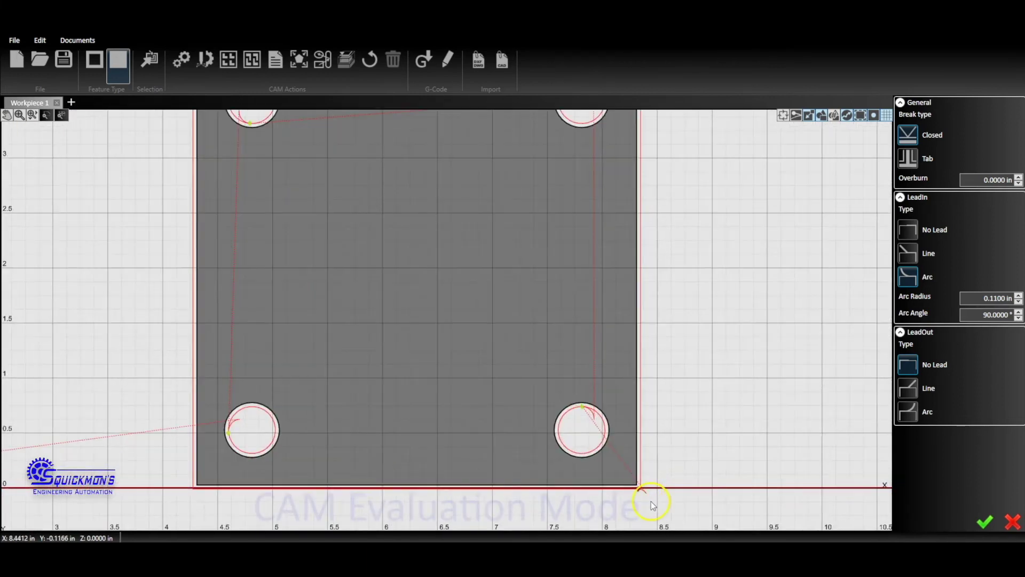
scroll(645, 490, "down", 3)
scroll(645, 492, "up", 4)
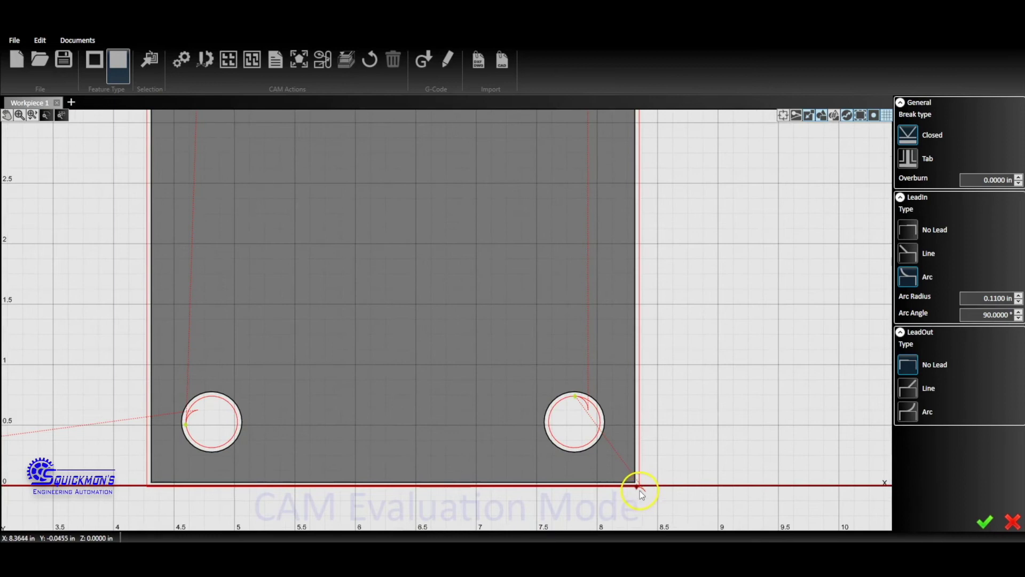
scroll(636, 488, "down", 1)
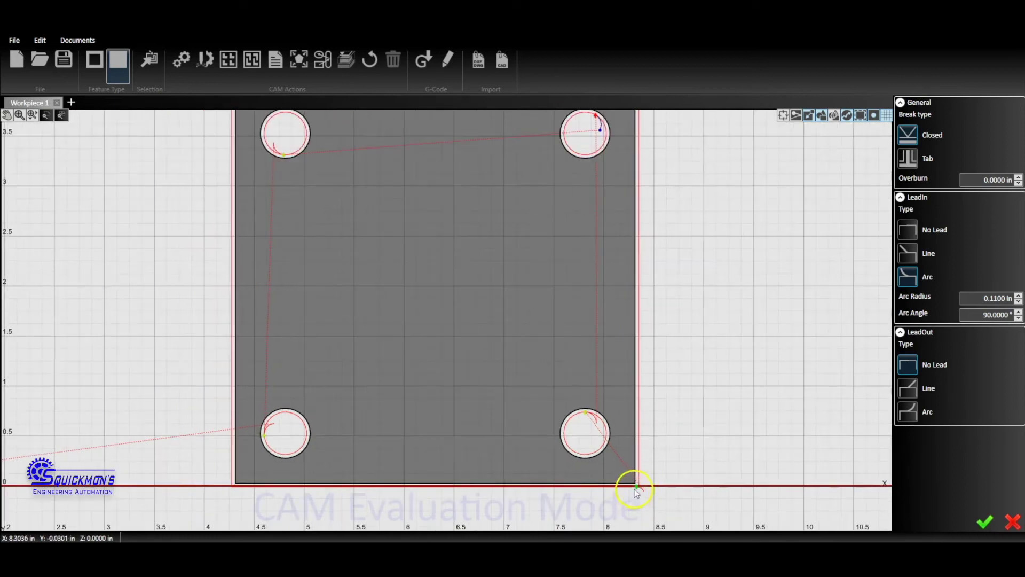
- Select the plate's outer profile and set its lead-in to an Arc of 90° and 0.11 in radius
left_click(637, 487)
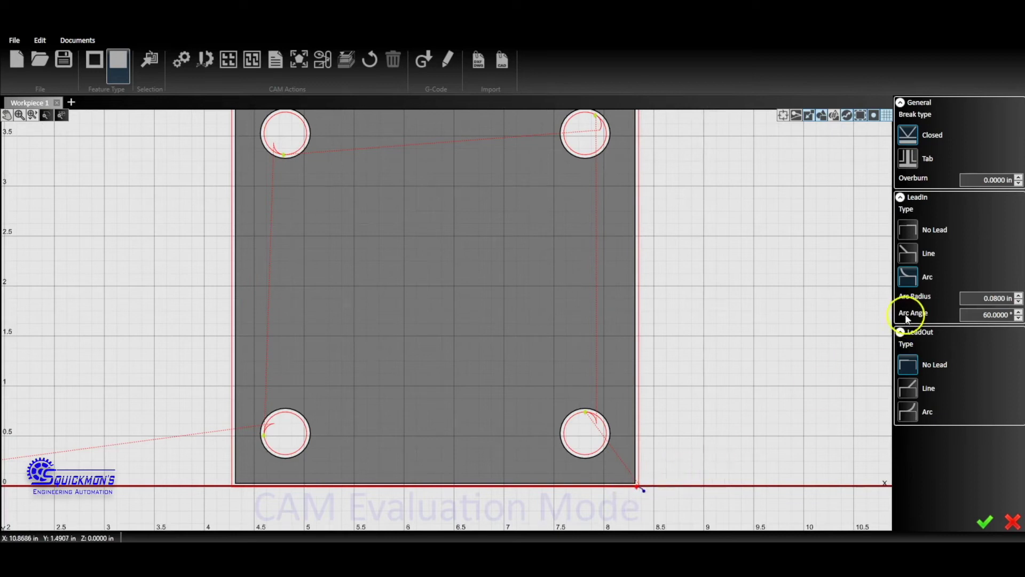
left_click(916, 282)
double_click(985, 315)
type("90")
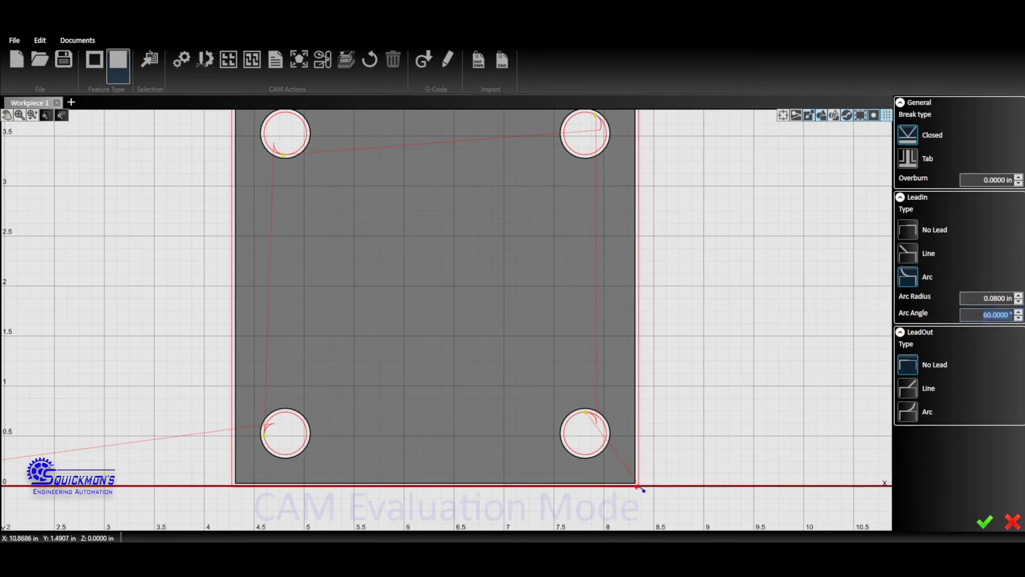
left_click(968, 299)
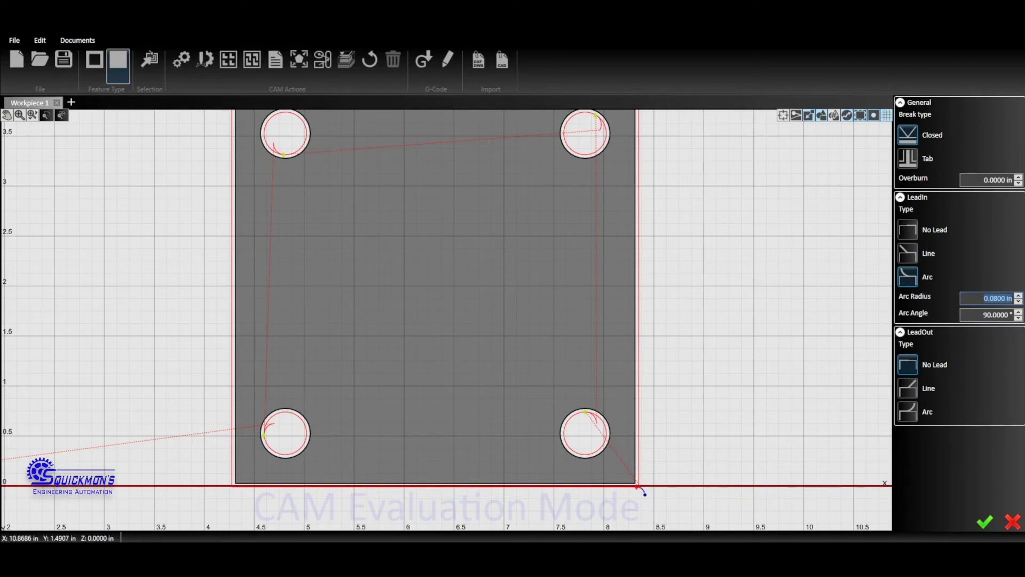
type(".11")
left_click(1004, 453)
scroll(710, 387, "down", 2)
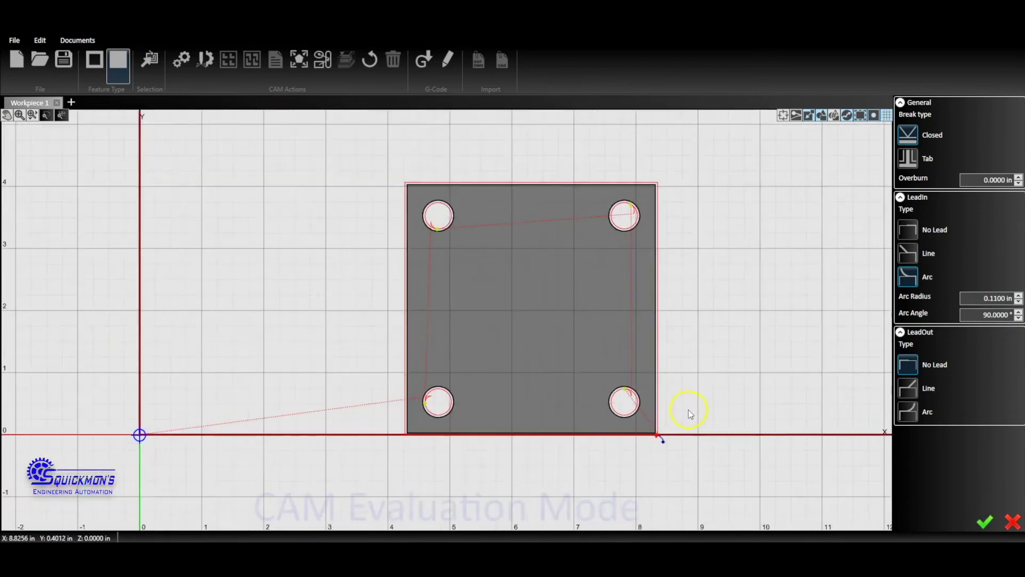
scroll(647, 441, "up", 5)
scroll(652, 453, "up", 3)
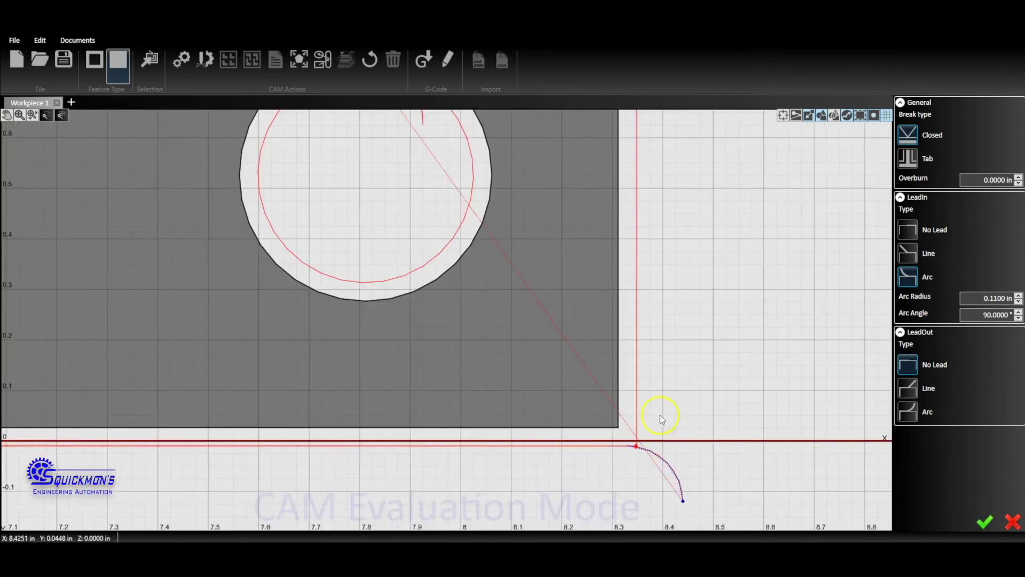
- Give the outer profile a Line lead-out 0.25 in long at 0°
scroll(662, 414, "down", 3)
scroll(645, 409, "up", 2)
scroll(646, 431, "up", 3)
scroll(643, 422, "down", 4)
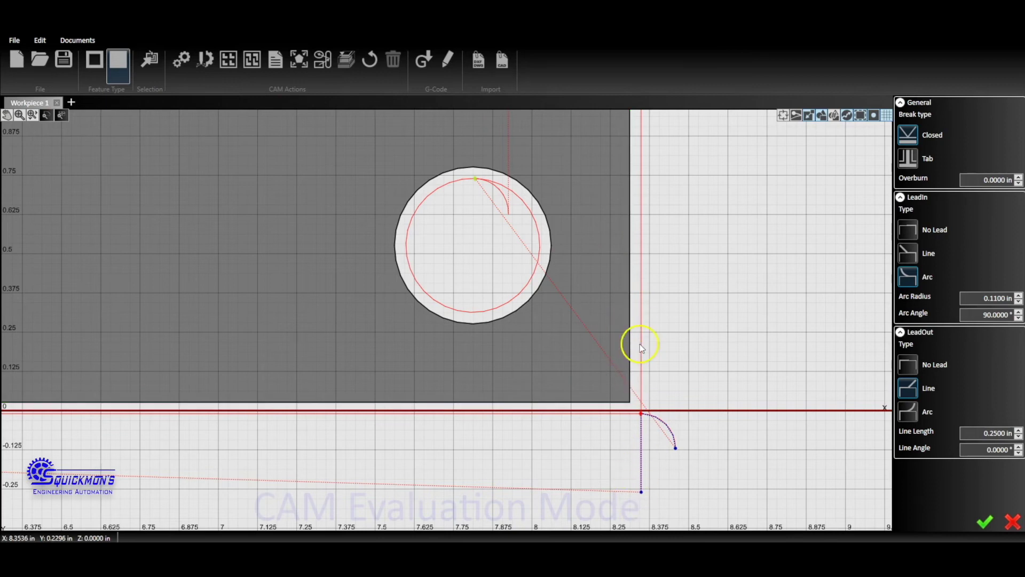
scroll(642, 432, "down", 5)
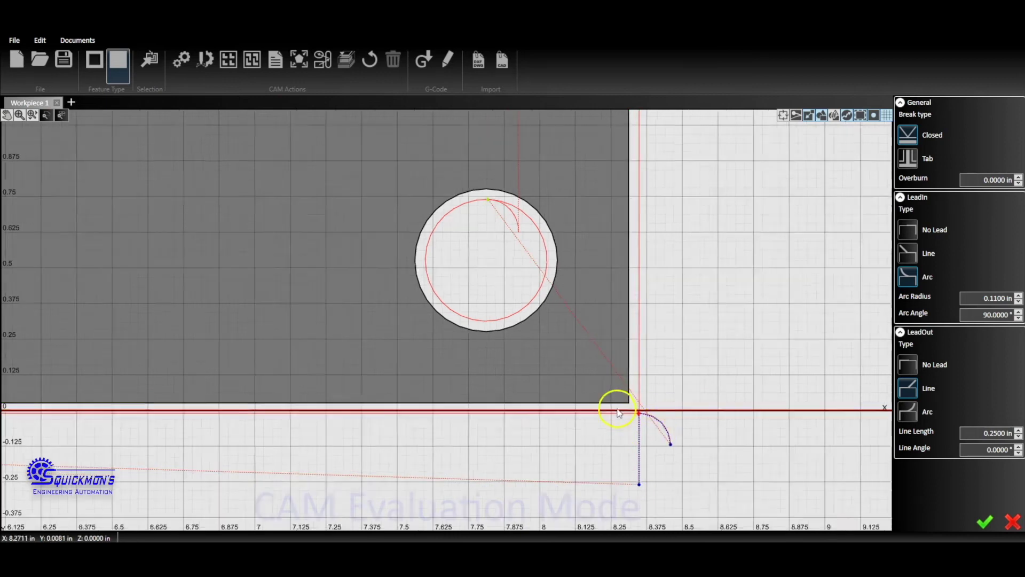
scroll(611, 409, "up", 1)
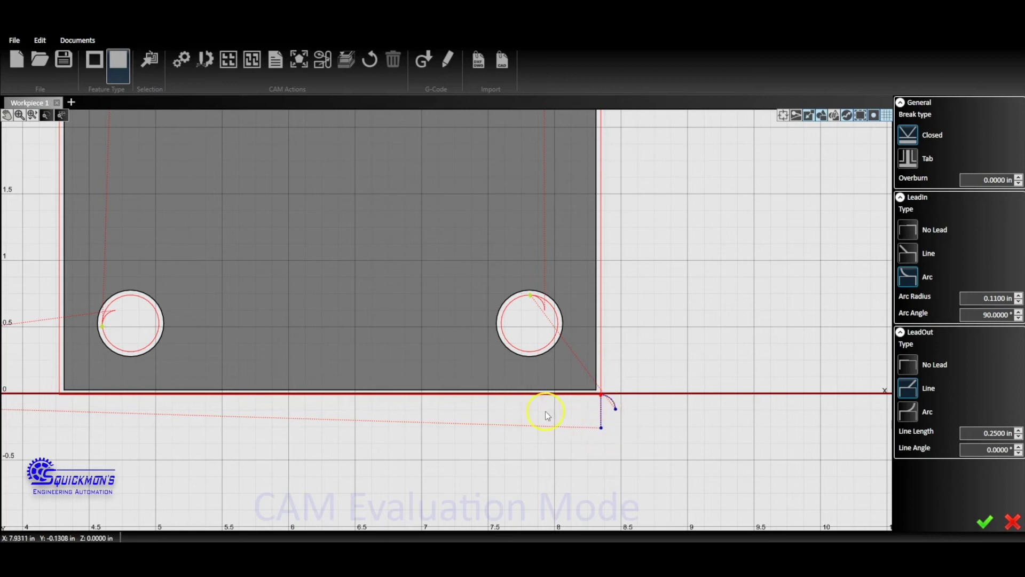
- Change the outer profile's lead-out line length to 0.125 in and zoom back out
double_click(970, 431)
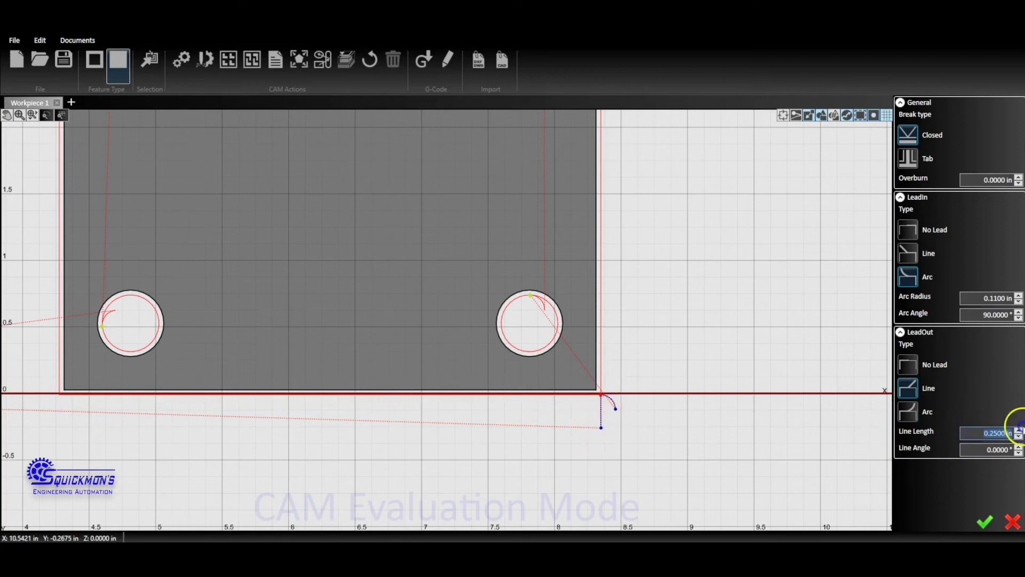
type(".125")
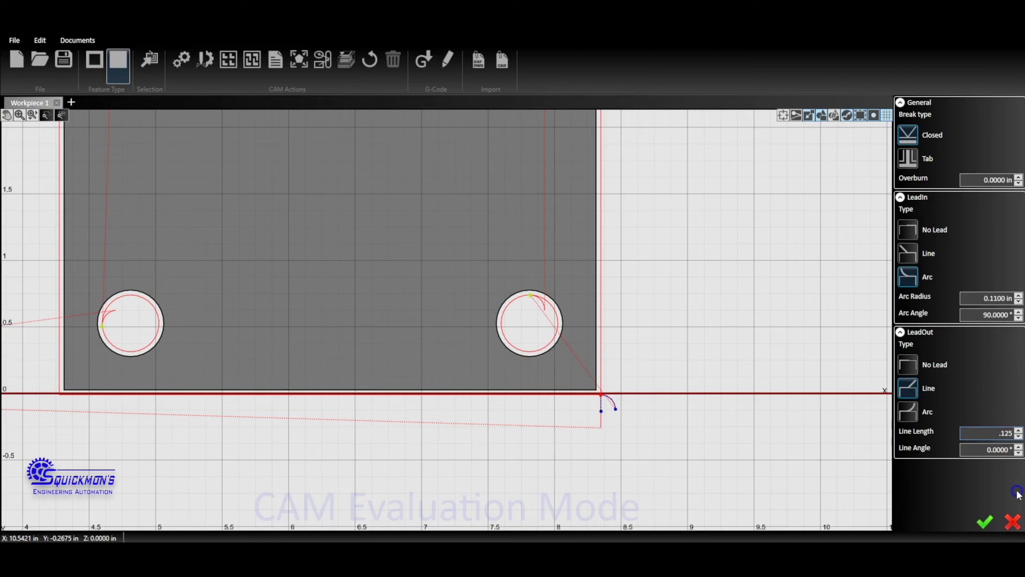
left_click(925, 524)
scroll(689, 445, "down", 2)
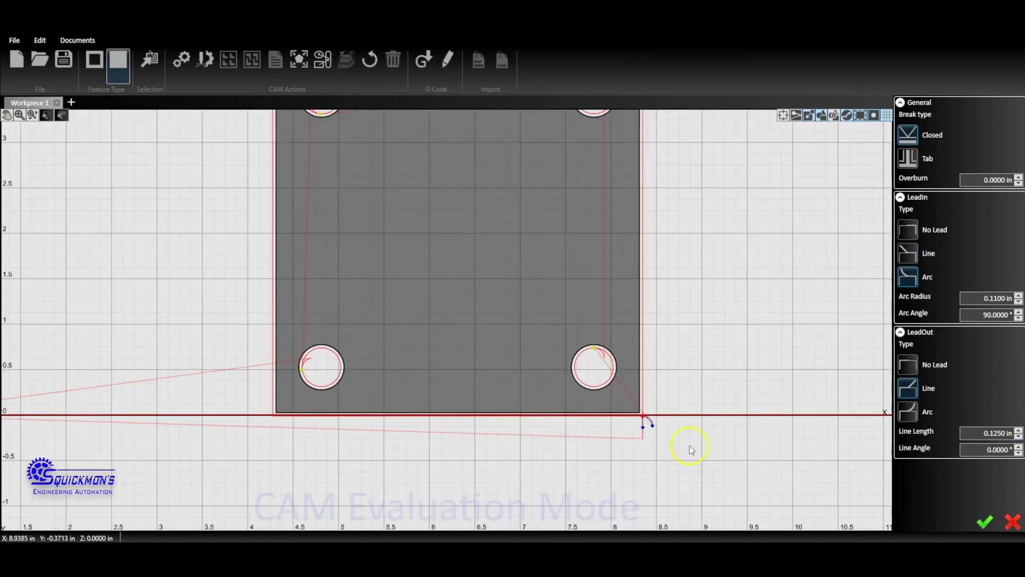
scroll(650, 396, "down", 1)
scroll(646, 411, "up", 4)
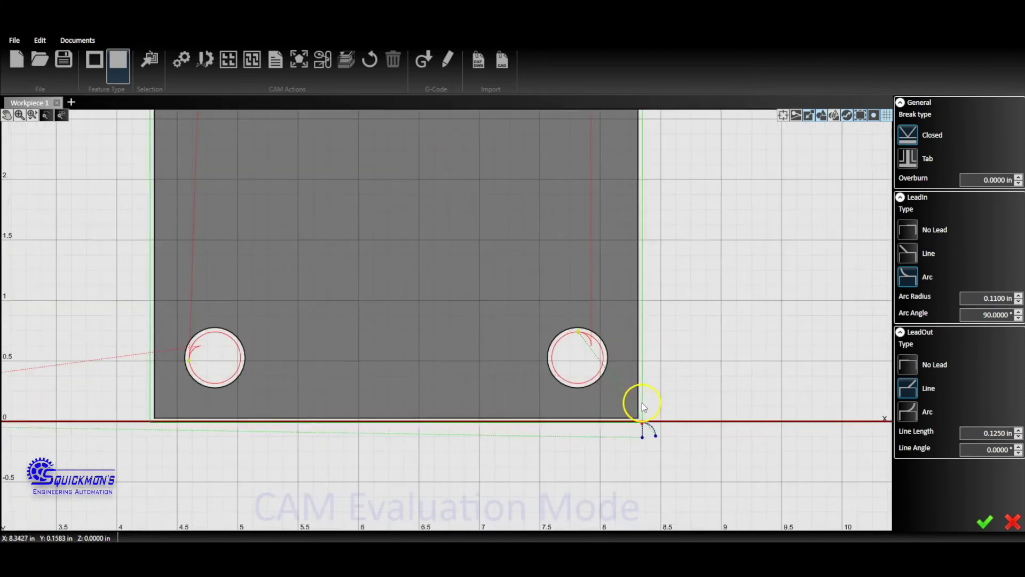
scroll(657, 426, "down", 3)
scroll(621, 442, "down", 2)
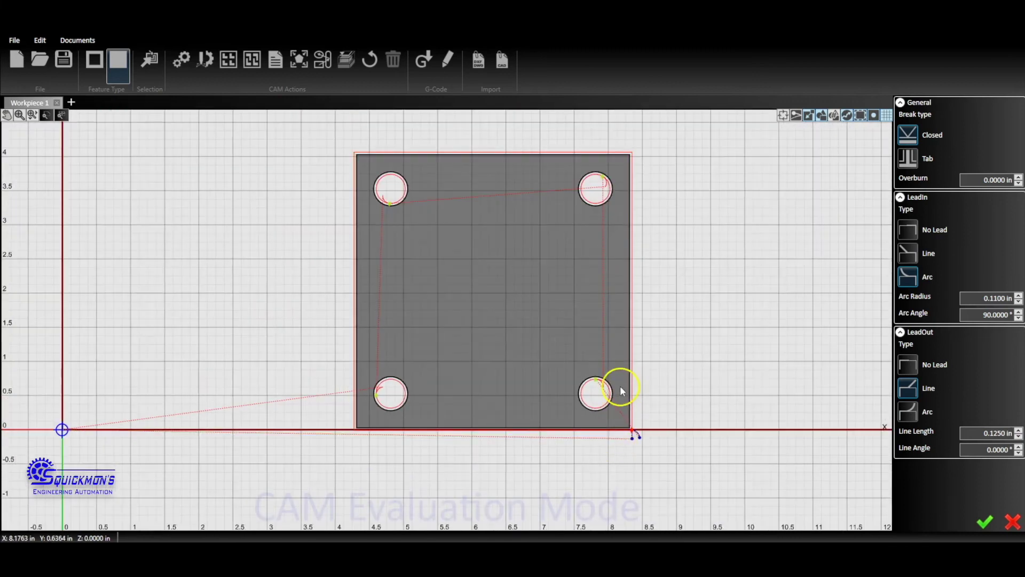
scroll(628, 434, "down", 1)
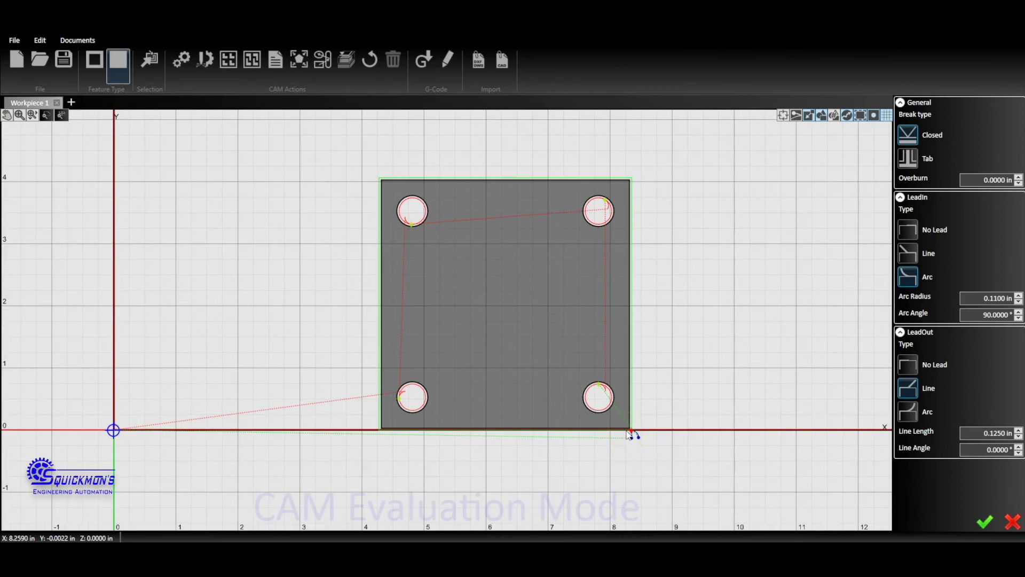
left_click(638, 421)
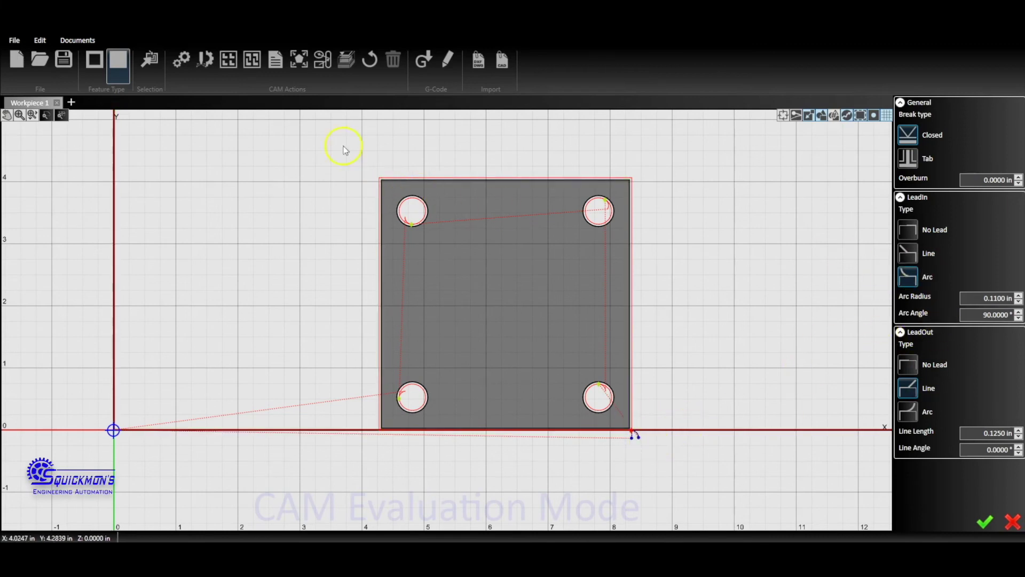
left_click(152, 70)
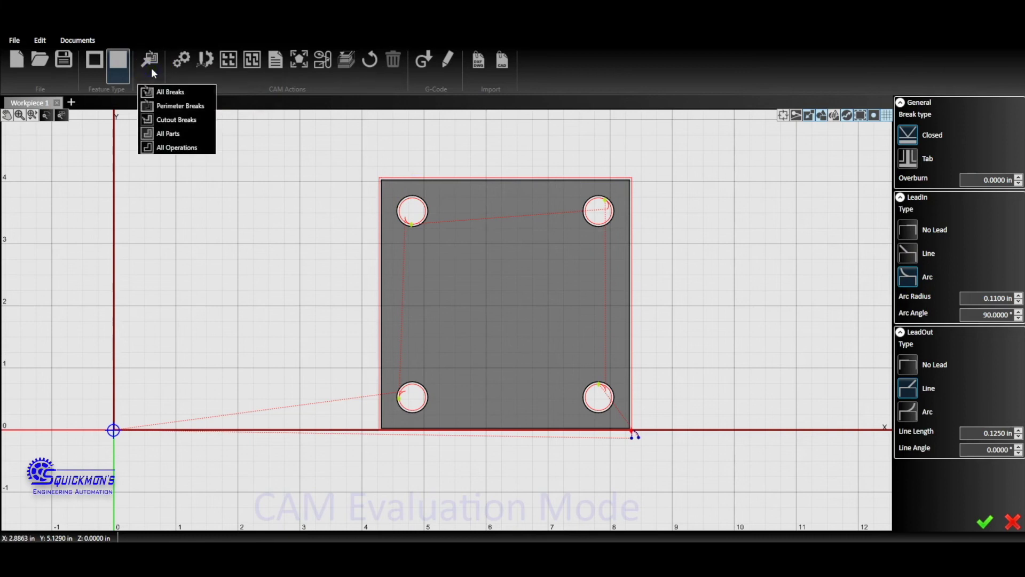
left_click(167, 105)
left_click(449, 222)
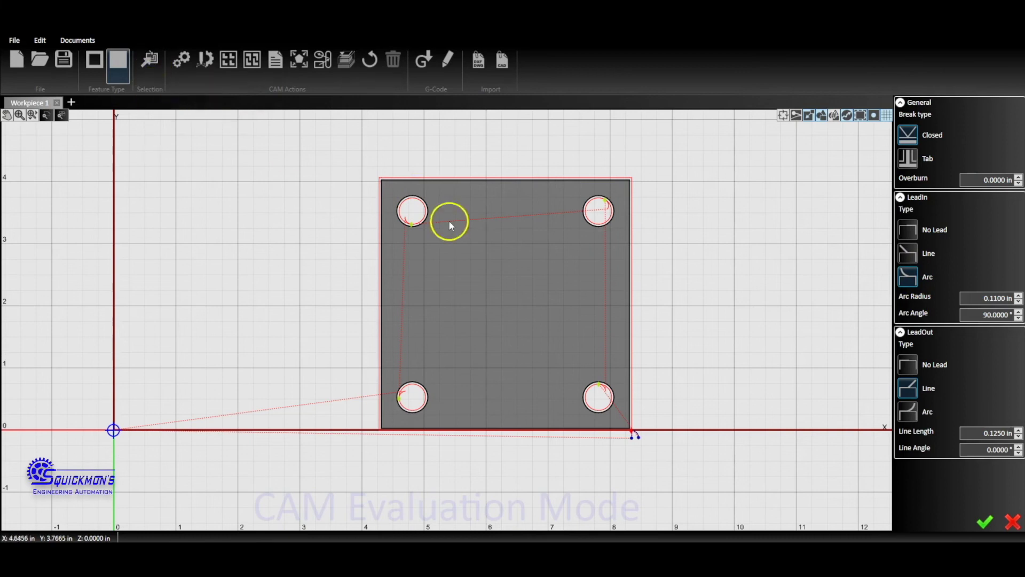
left_click(631, 408)
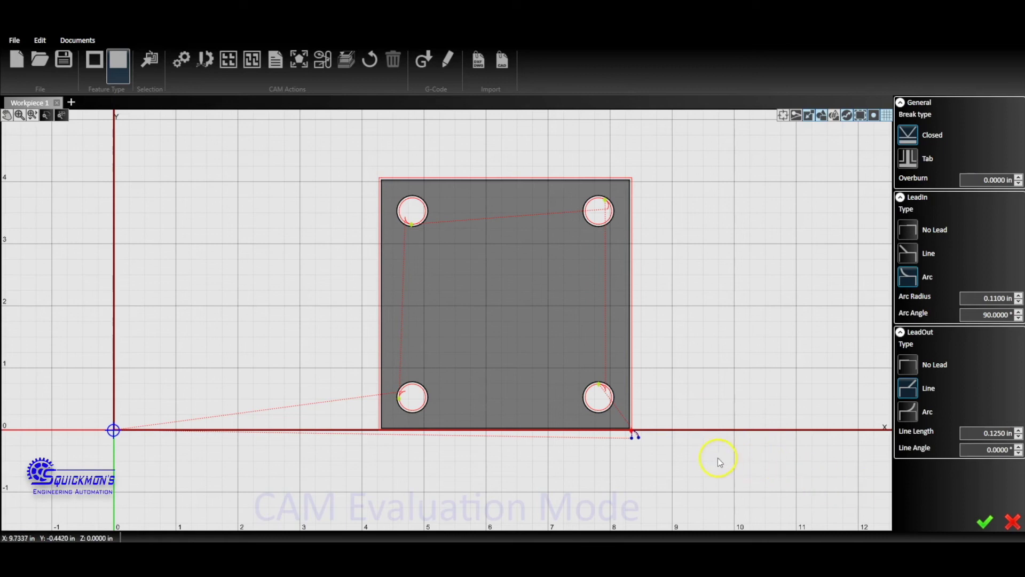
- Reshape the top-left hole's lead-in arc to 0.1110 in radius at about -186.2°
scroll(610, 427, "down", 1)
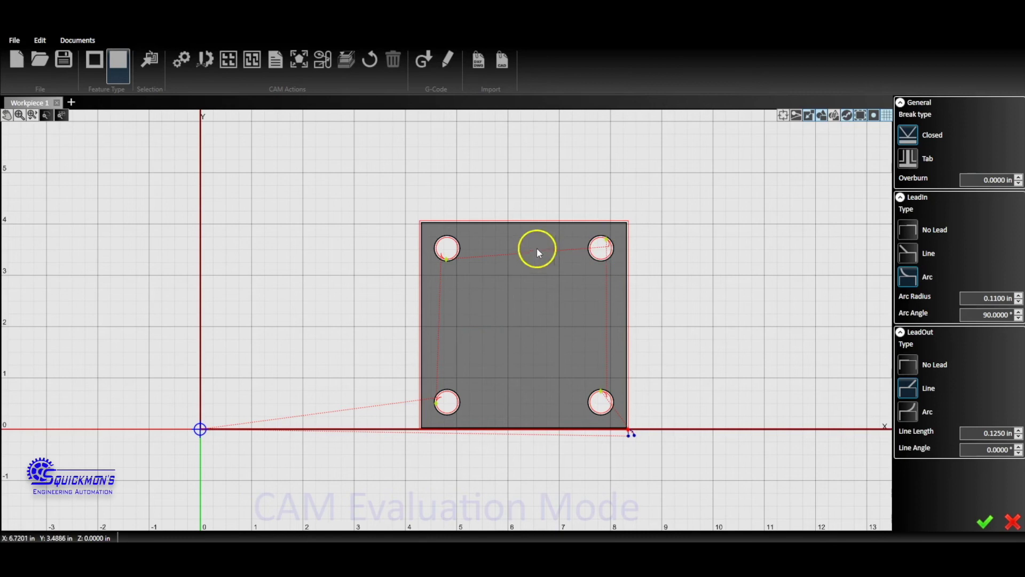
scroll(448, 253, "up", 4)
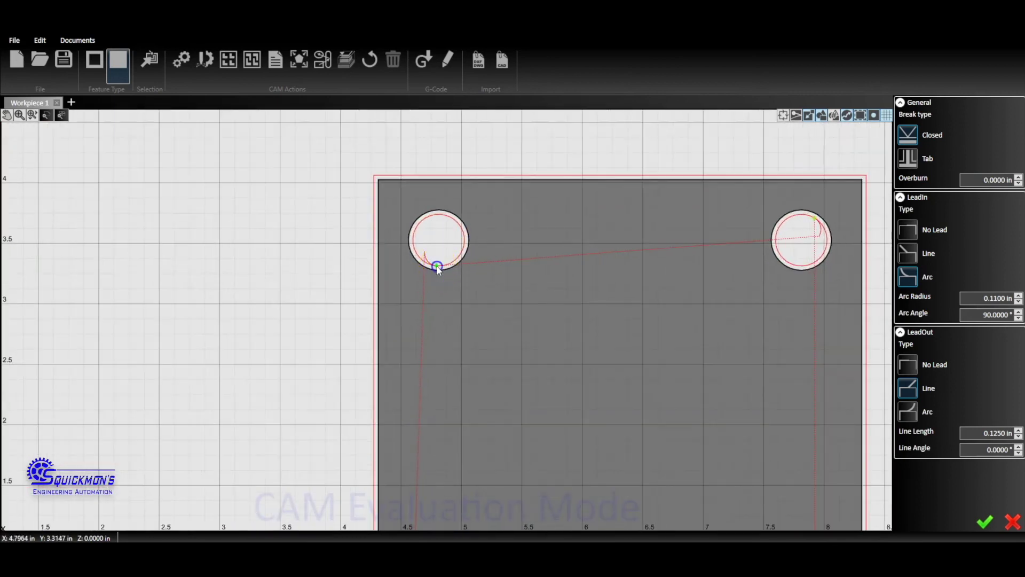
left_click(433, 264)
scroll(430, 253, "up", 2)
scroll(426, 252, "up", 1)
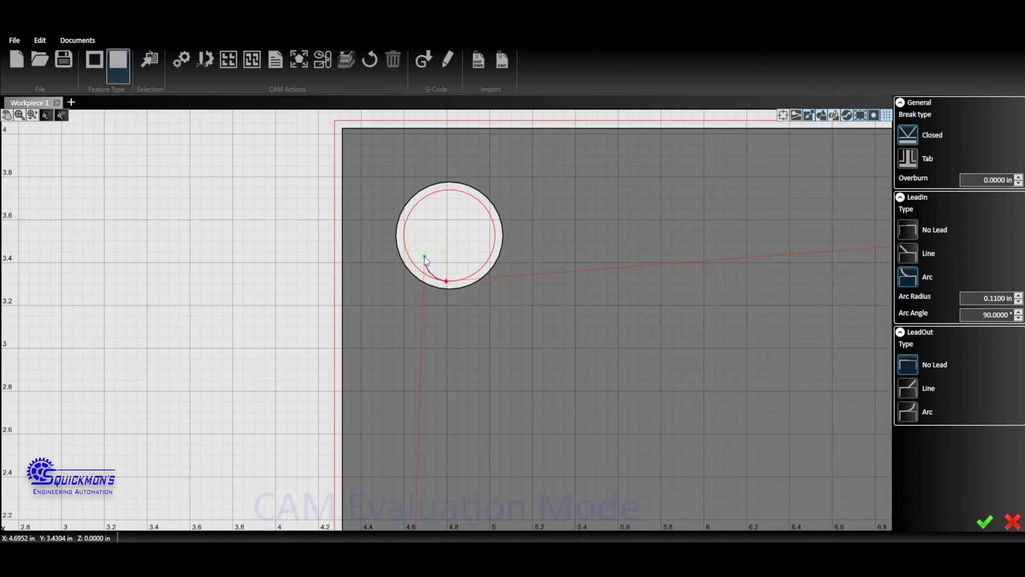
left_click_drag(425, 259, 448, 238)
- Reshape the outer profile's lead-in arc to 0.1833 in radius at 52.19°
scroll(448, 238, "down", 5)
scroll(599, 415, "up", 5)
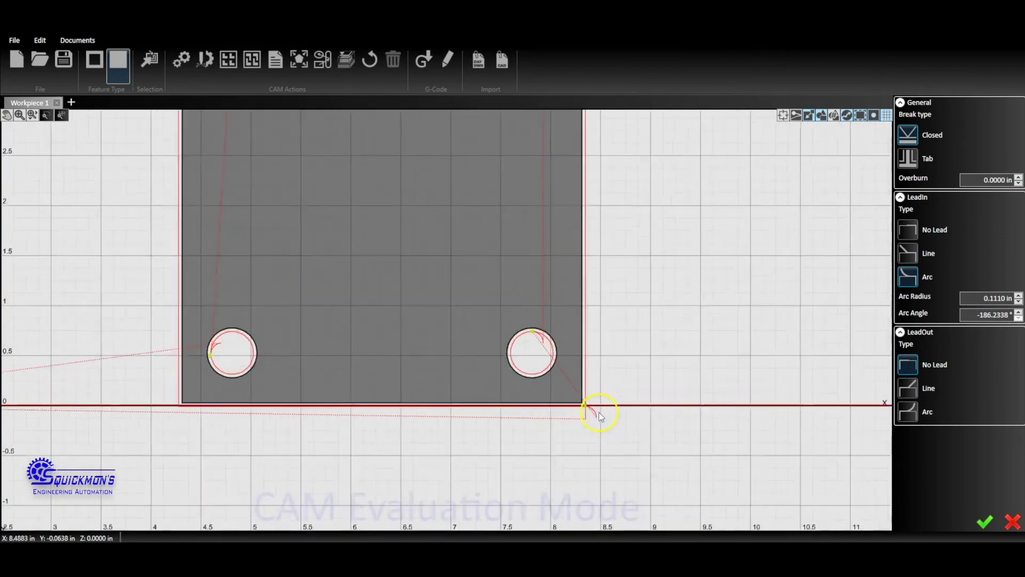
scroll(599, 415, "up", 2)
left_click(598, 421)
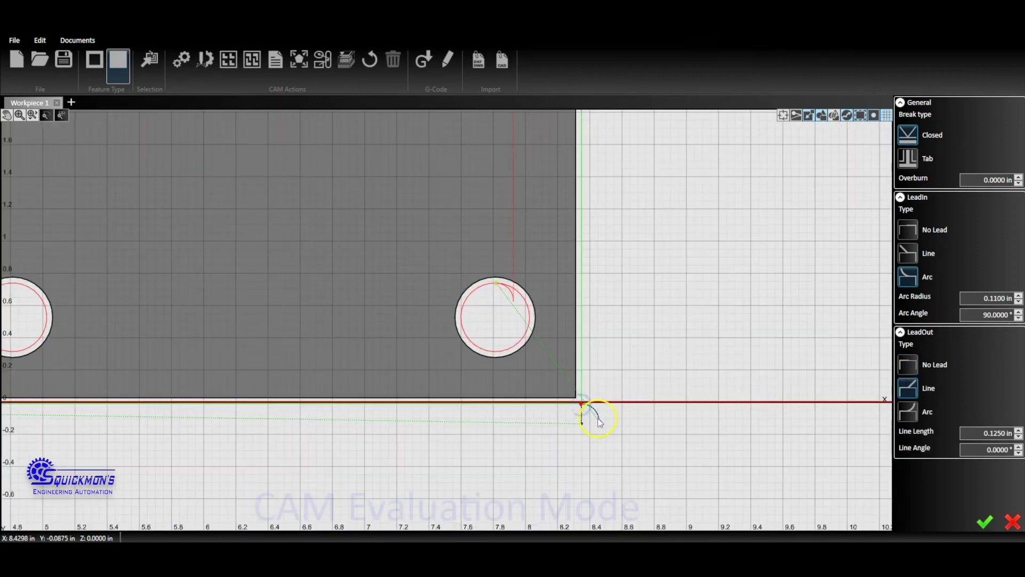
mouse_move(598, 421)
left_mouse_down()
mouse_move(609, 411)
mouse_move(595, 430)
mouse_move(579, 426)
mouse_move(601, 417)
left_mouse_up()
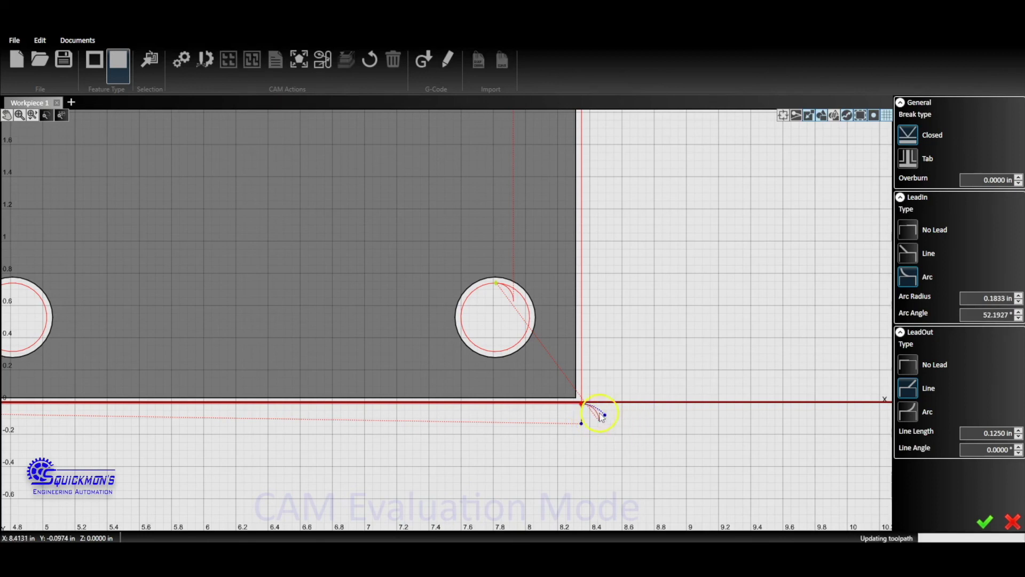
- Finish lead editing to apply the leads, and return to viewing the whole plate
right_click(631, 380)
scroll(586, 402, "down", 7)
scroll(530, 269, "up", 3)
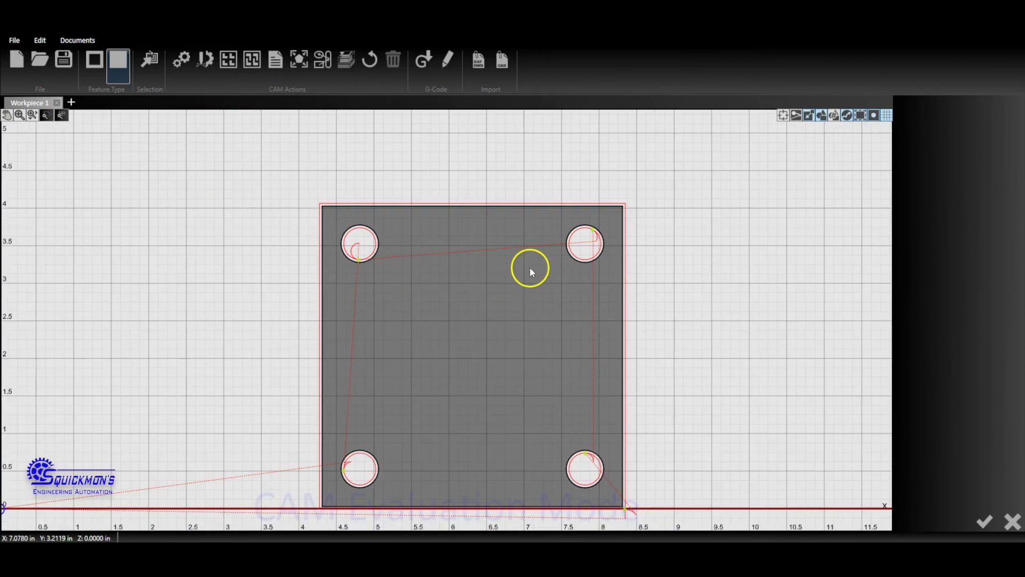
scroll(530, 267, "down", 2)
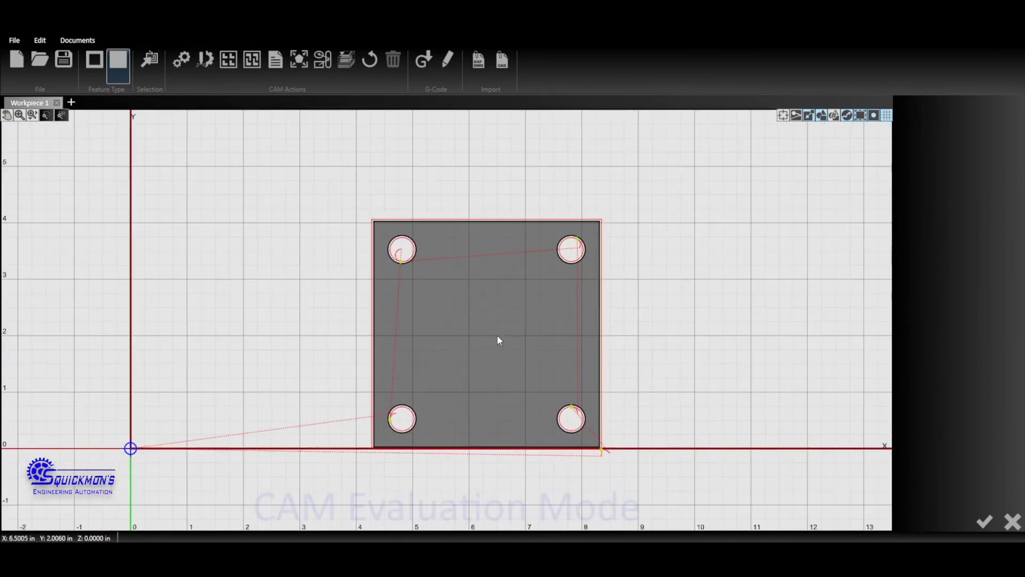